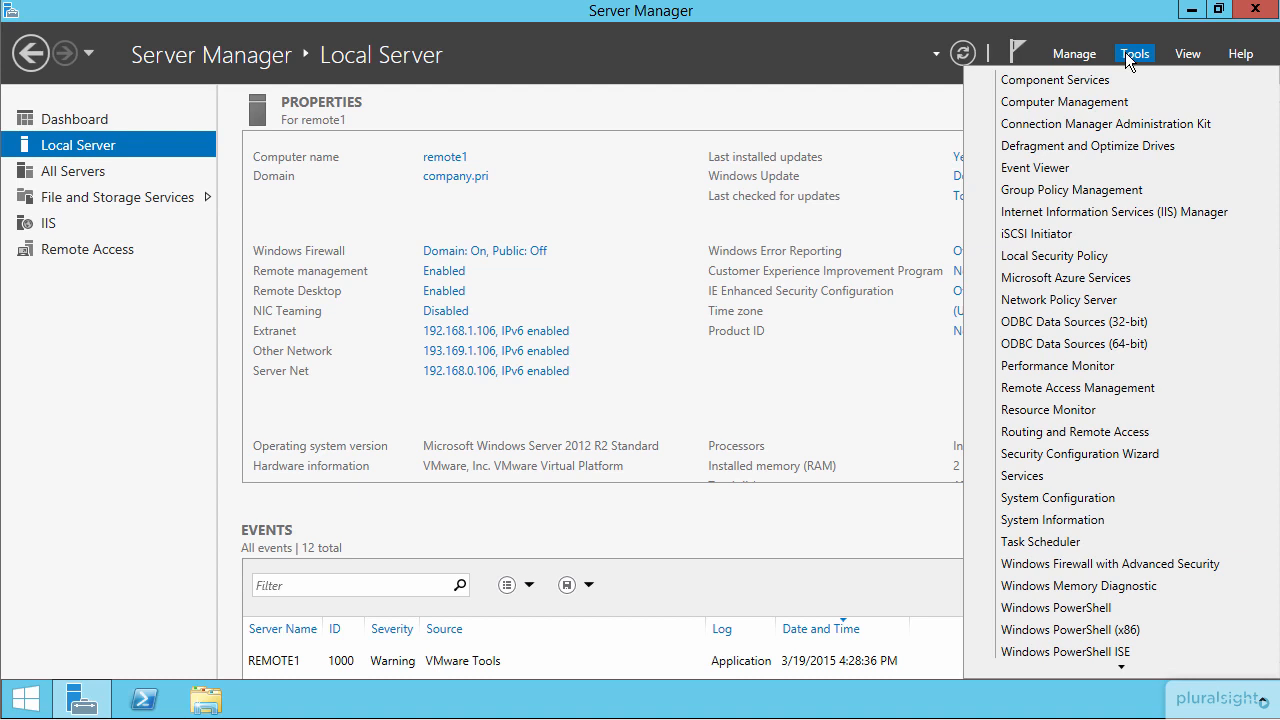
# Step: Open the Remote Access Management Console, start the Enable DirectAccess Wizard from the VPN configuration, and continue to client group selection
pyautogui.click(1077, 389)
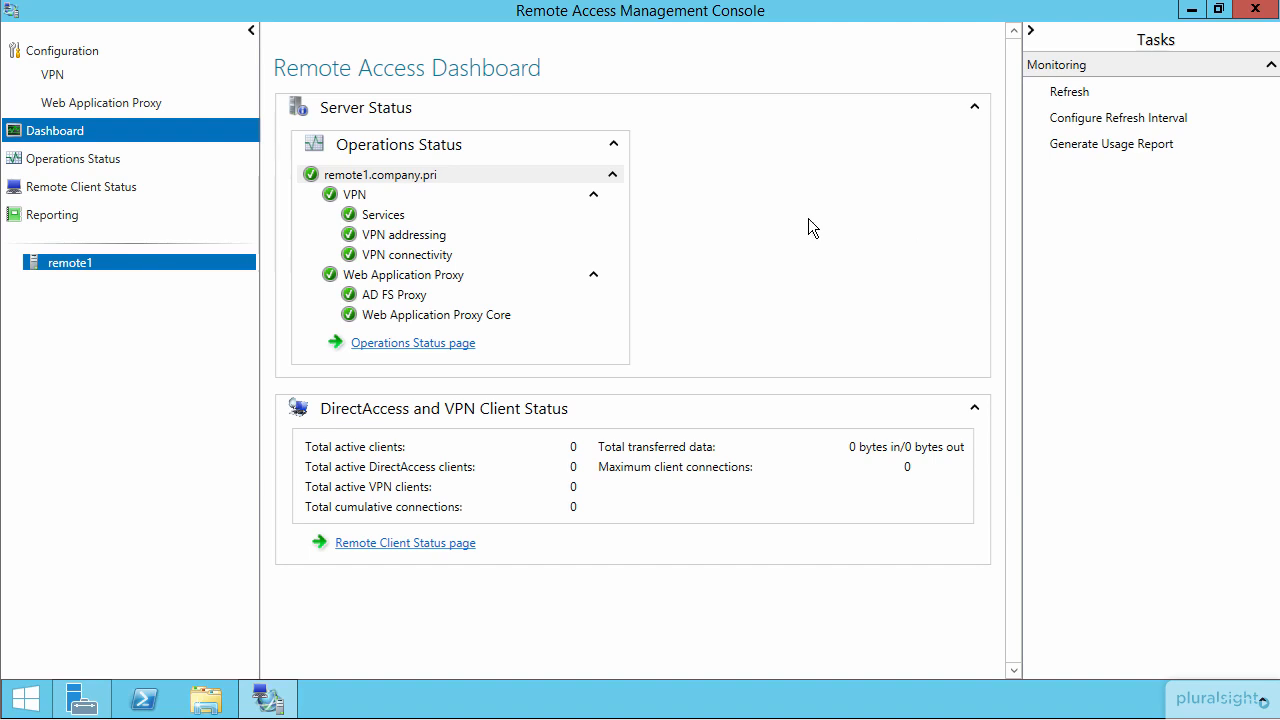
pyautogui.click(52, 76)
pyautogui.click(88, 100)
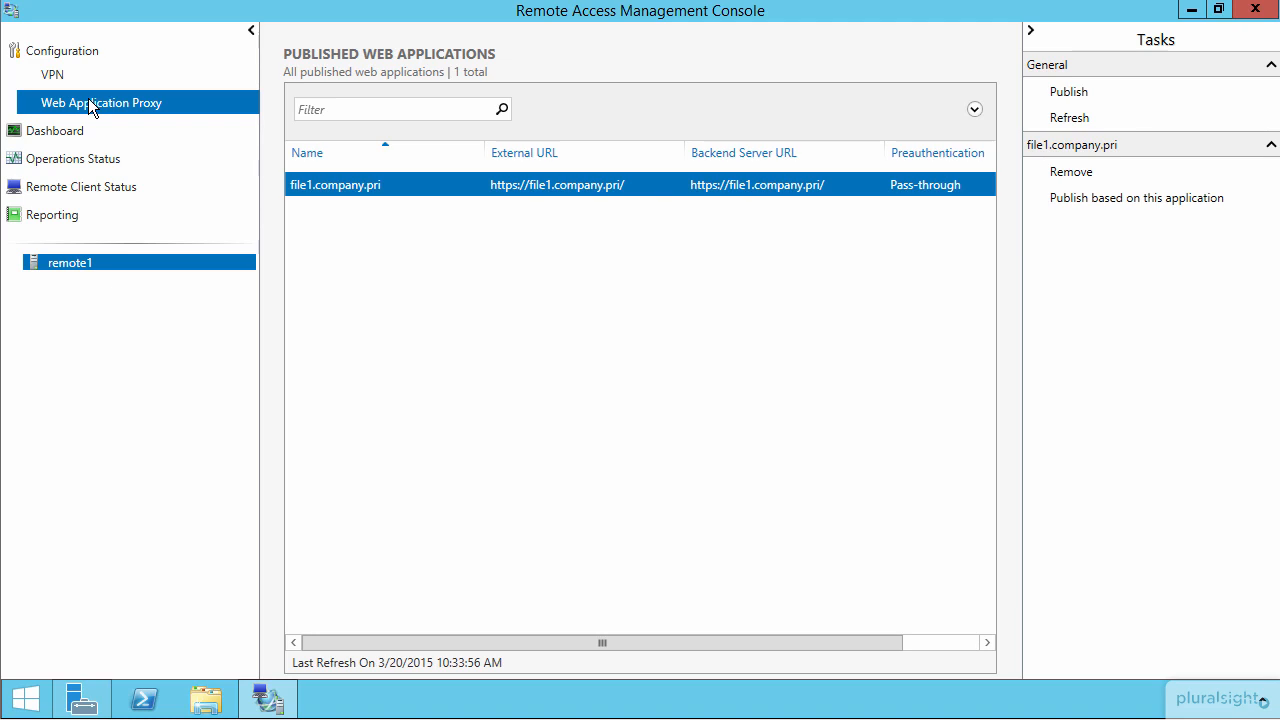
pyautogui.click(54, 77)
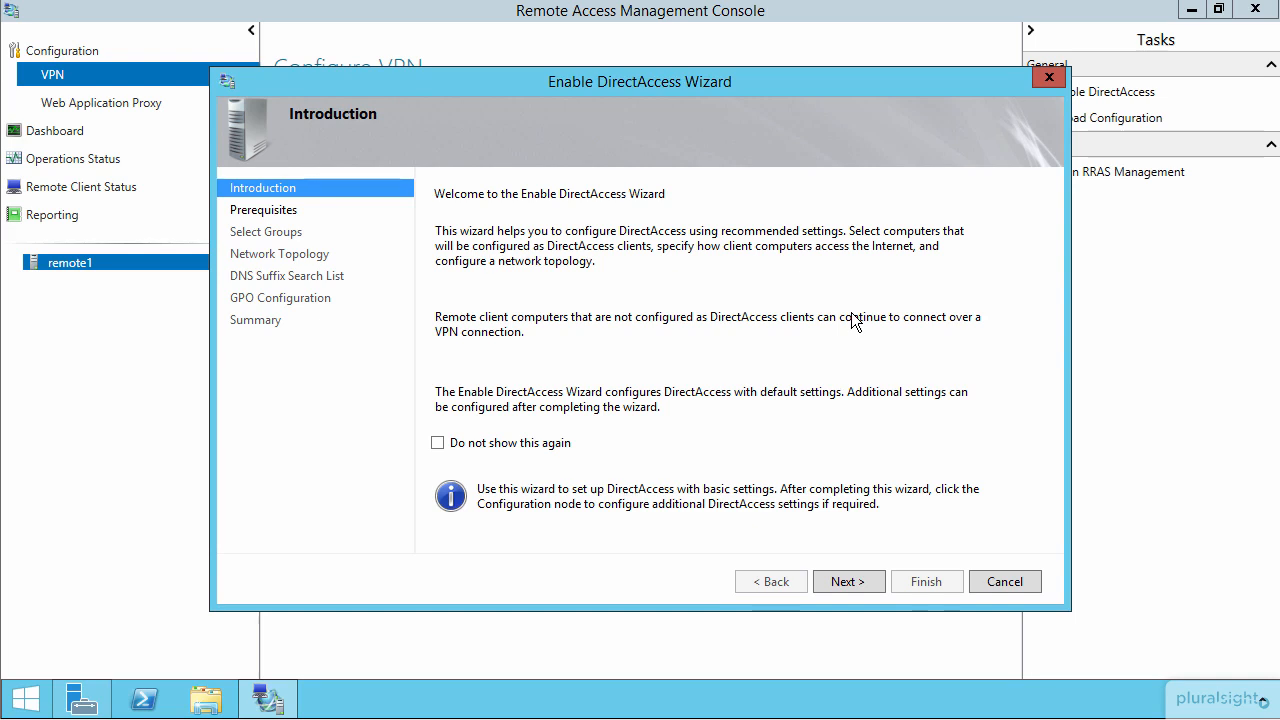
pyautogui.click(851, 581)
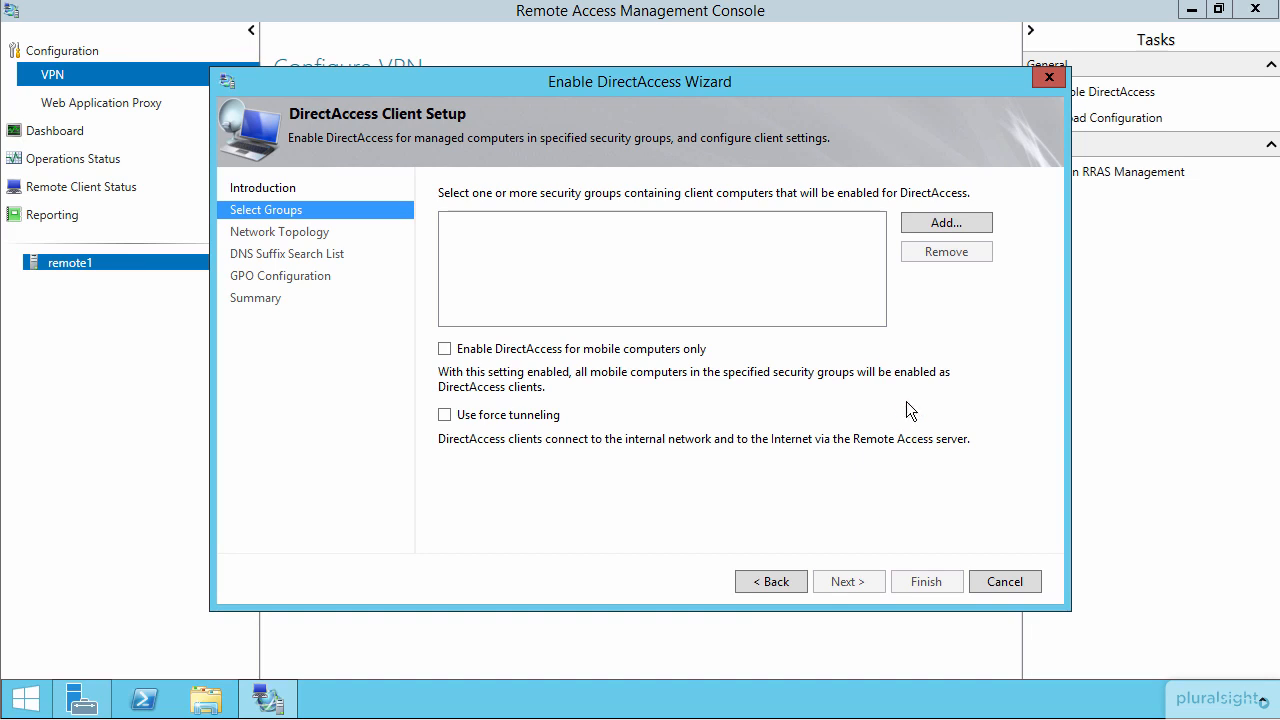
pyautogui.click(919, 223)
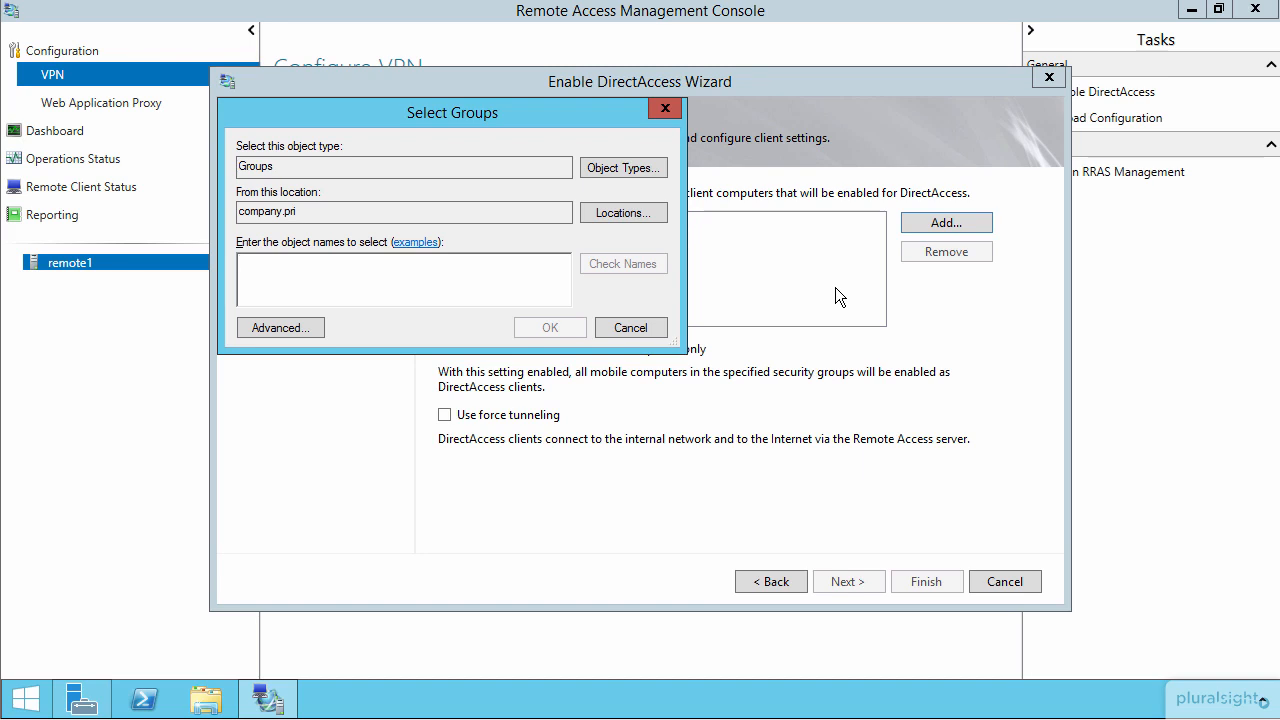
pyautogui.write('domain computers')
pyautogui.press('Return')
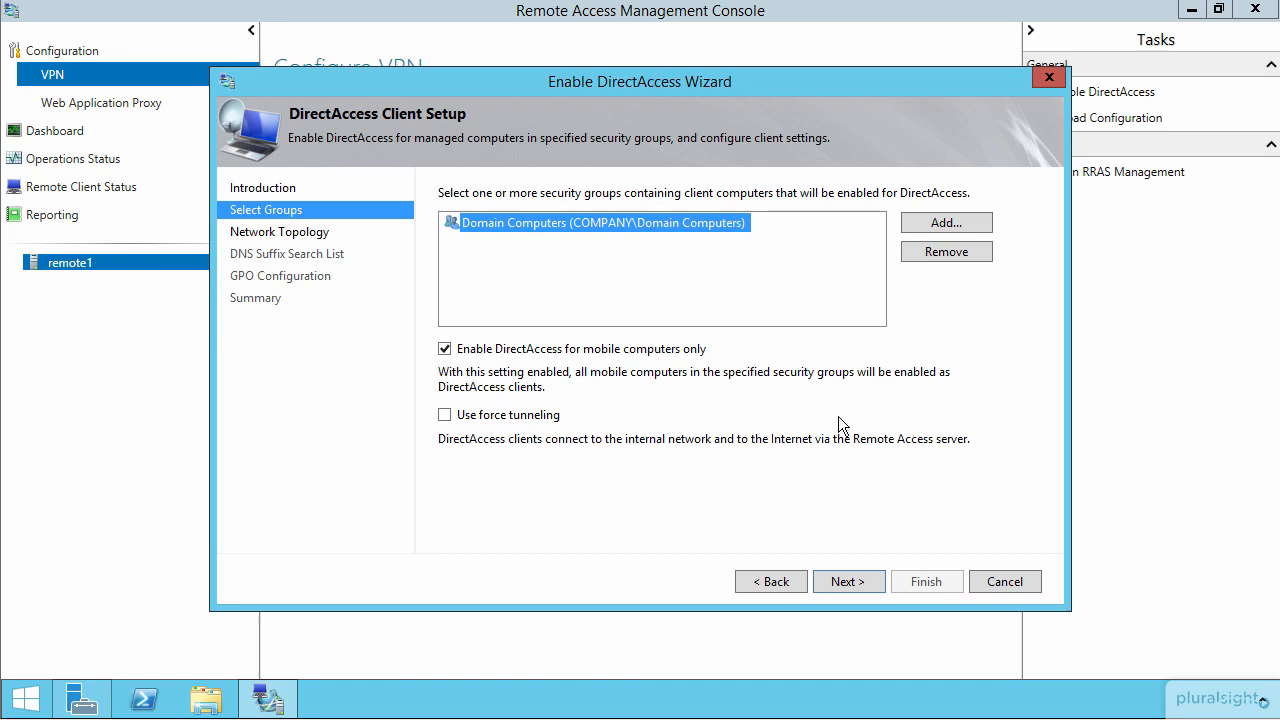
pyautogui.click(945, 252)
pyautogui.click(551, 349)
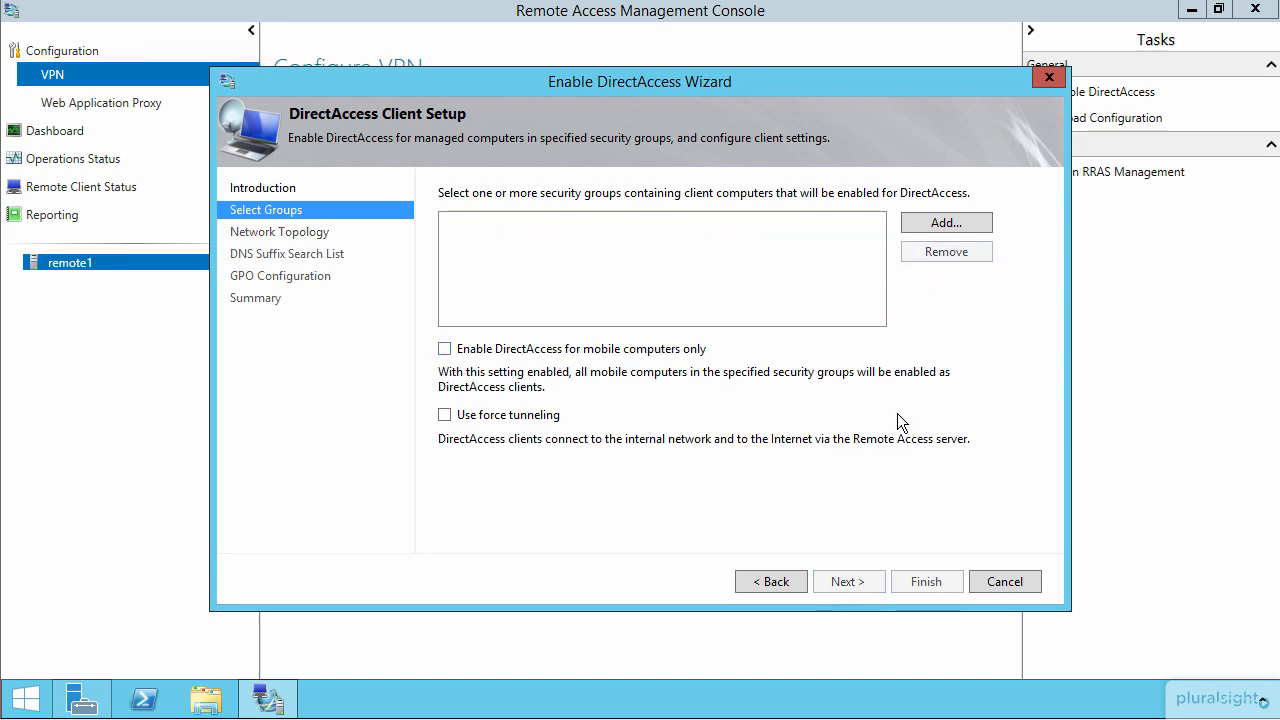
# Step: Add the Direct Access Computers security group as DirectAccess clients, with the mobile-computers-only option off, and continue to the network topology
pyautogui.click(935, 222)
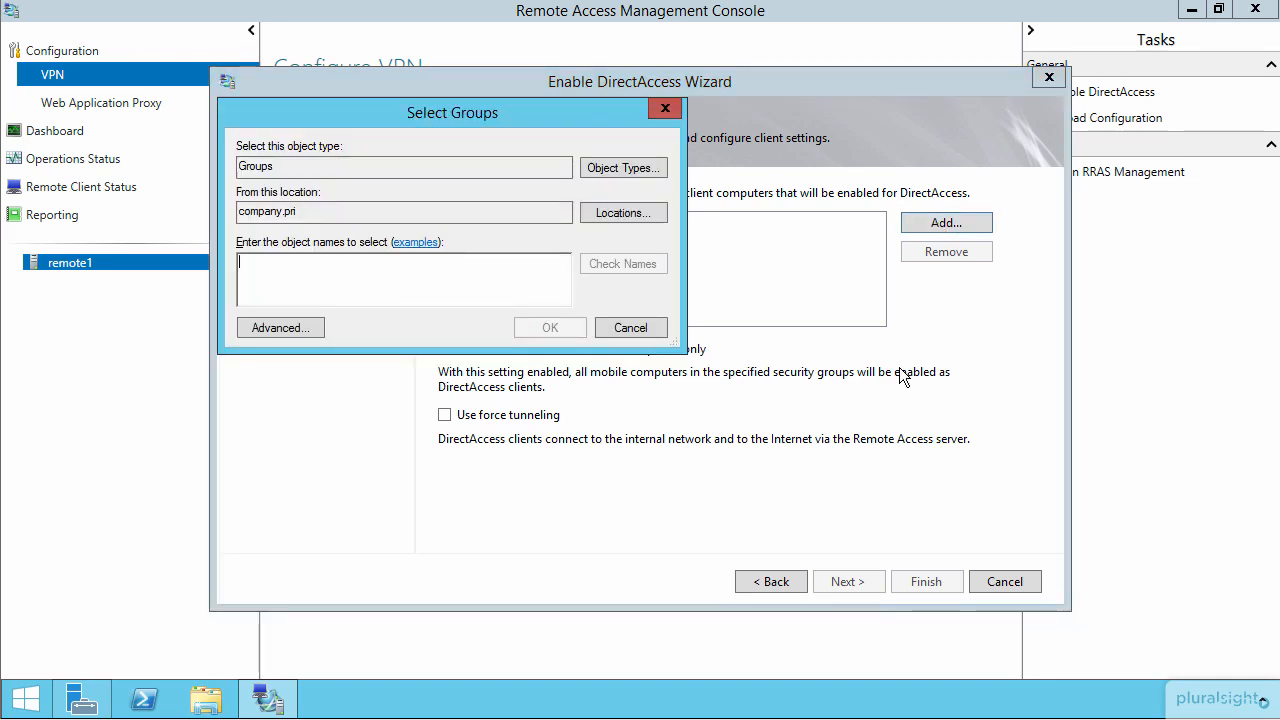
pyautogui.write('plur')
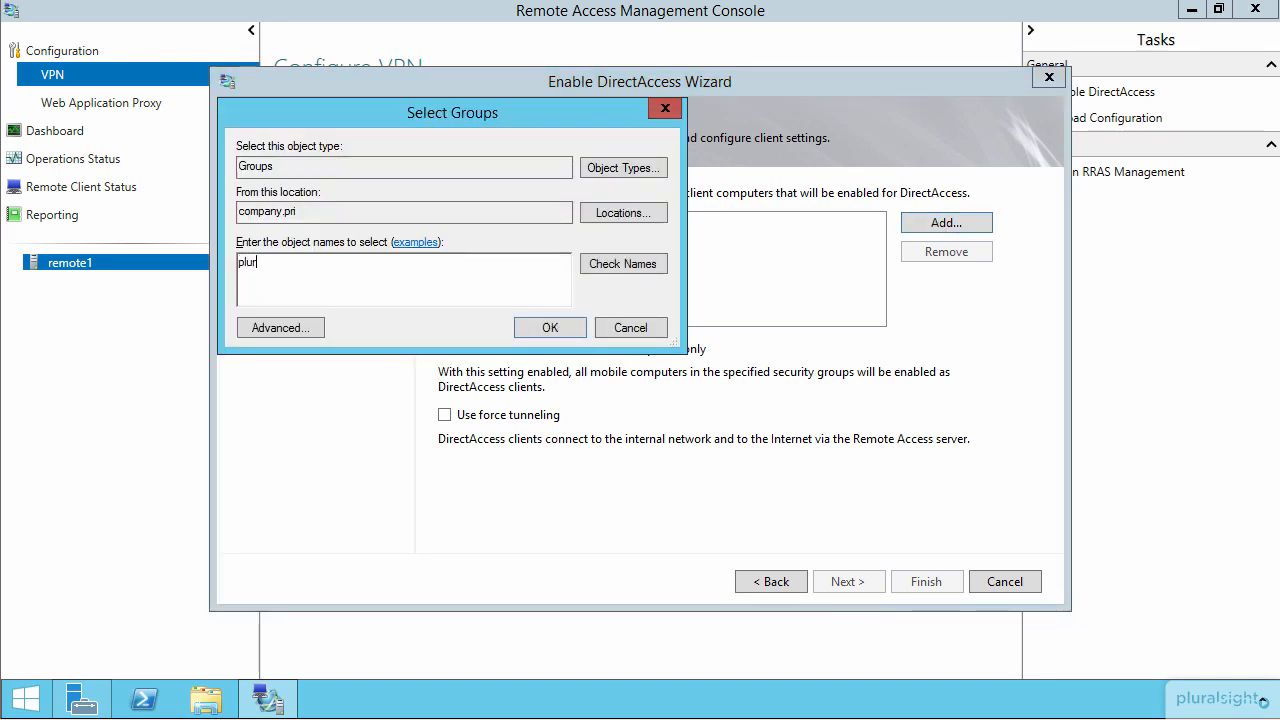
pyautogui.press('BackSpace')
pyautogui.press('BackSpace')
pyautogui.write('dire')
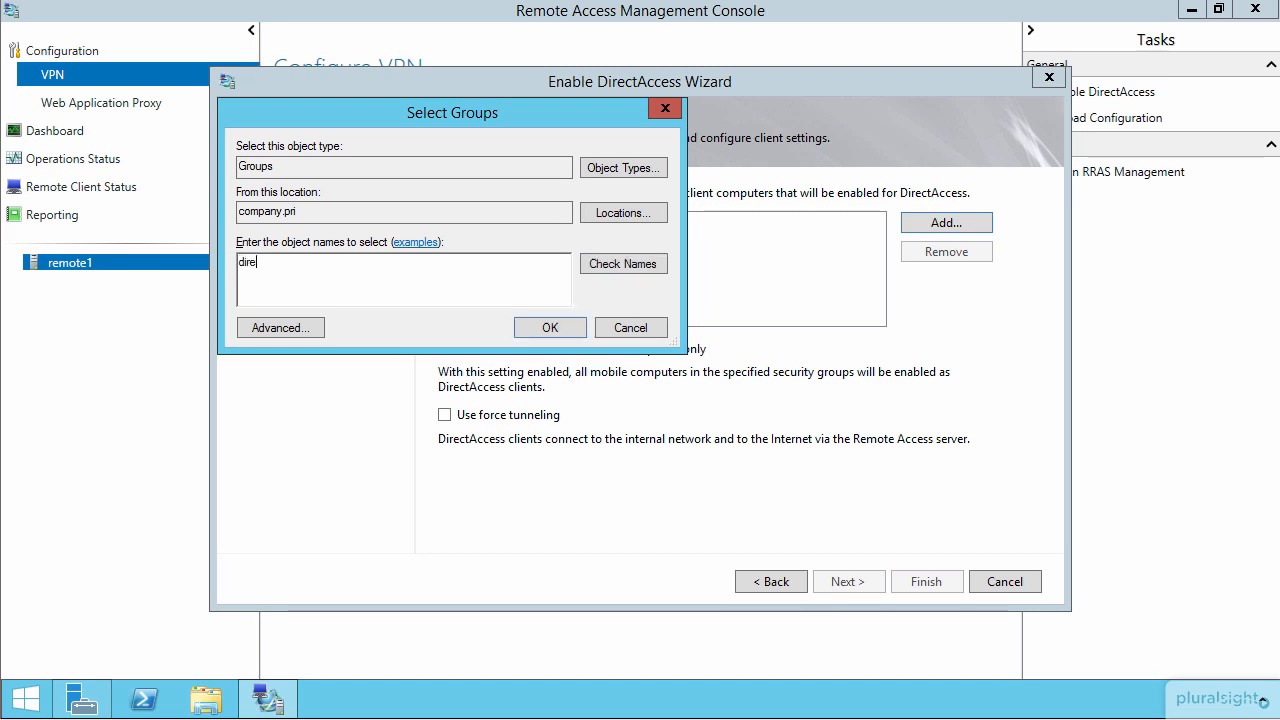
pyautogui.press('Return')
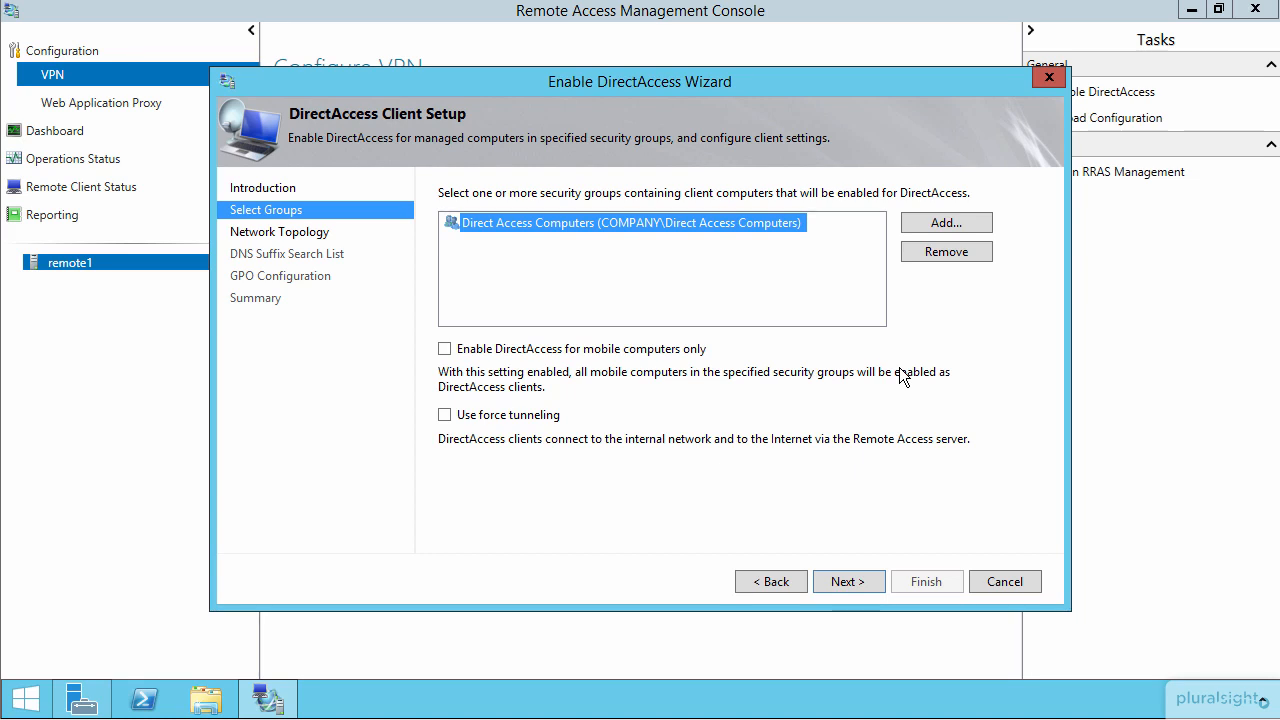
pyautogui.click(662, 352)
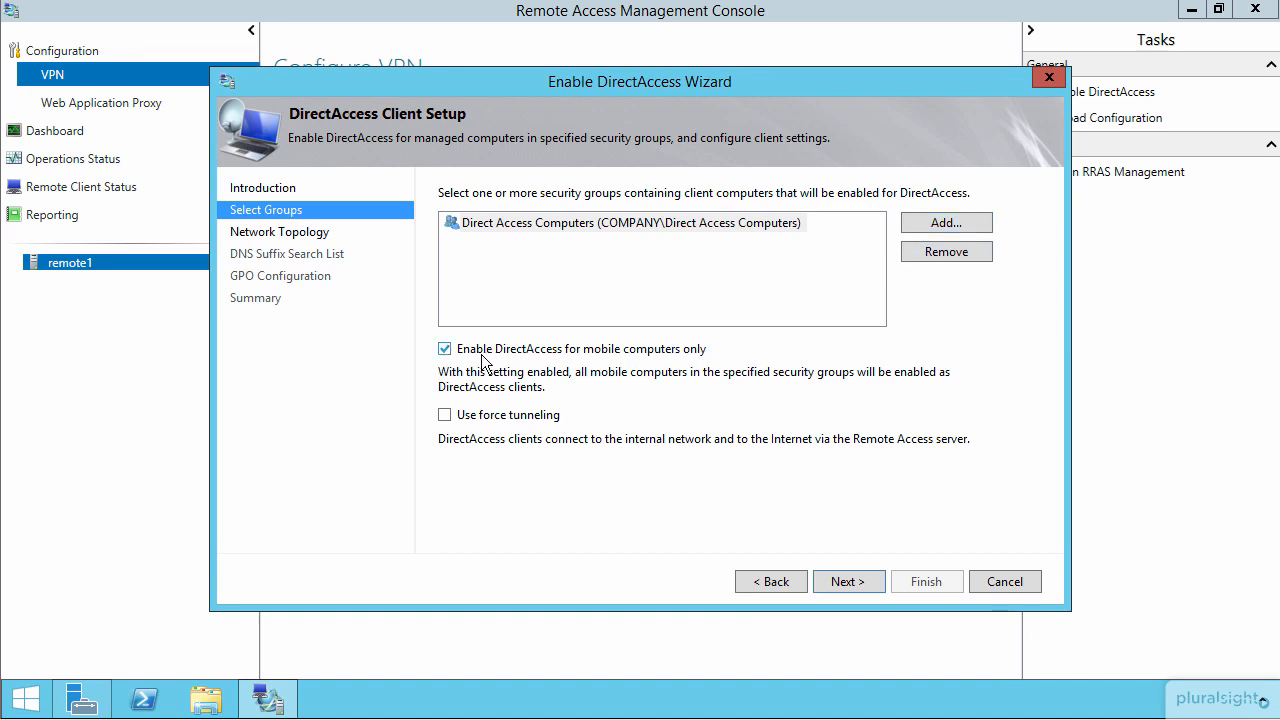
pyautogui.click(446, 350)
pyautogui.click(845, 586)
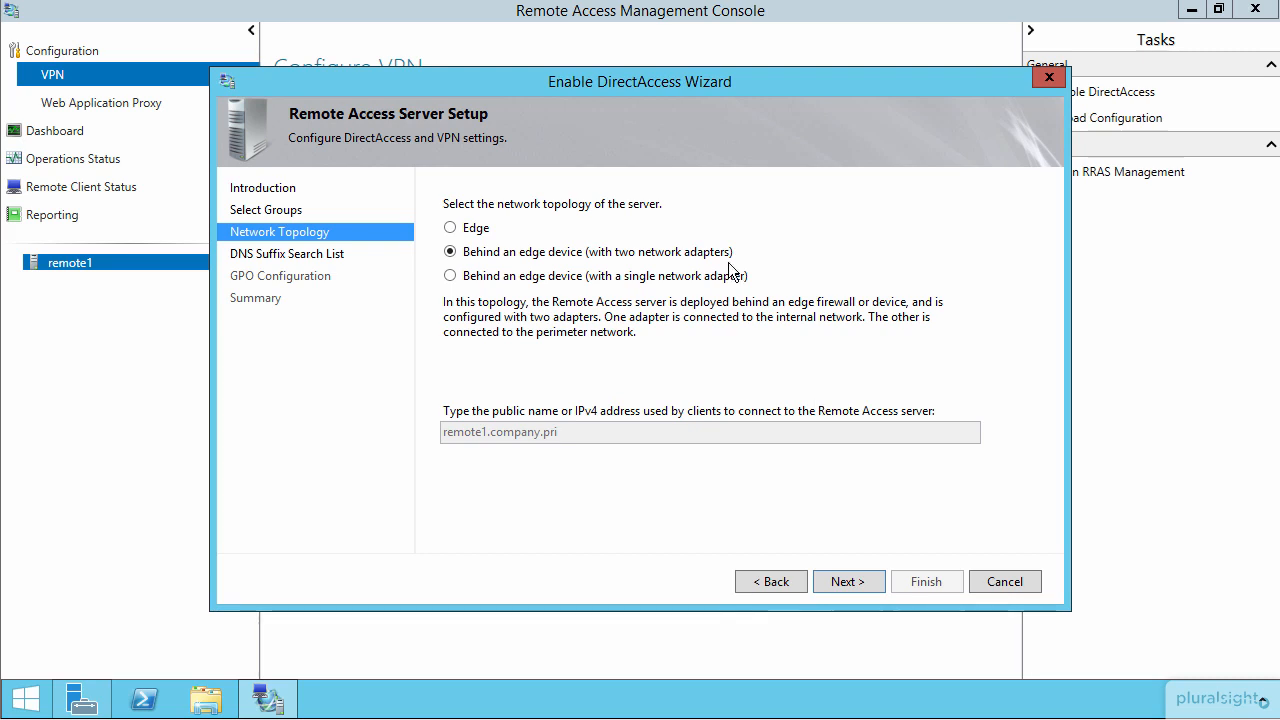
# Step: Choose the Edge topology for the Remote Access server and continue to the DNS suffix search list
pyautogui.click(455, 230)
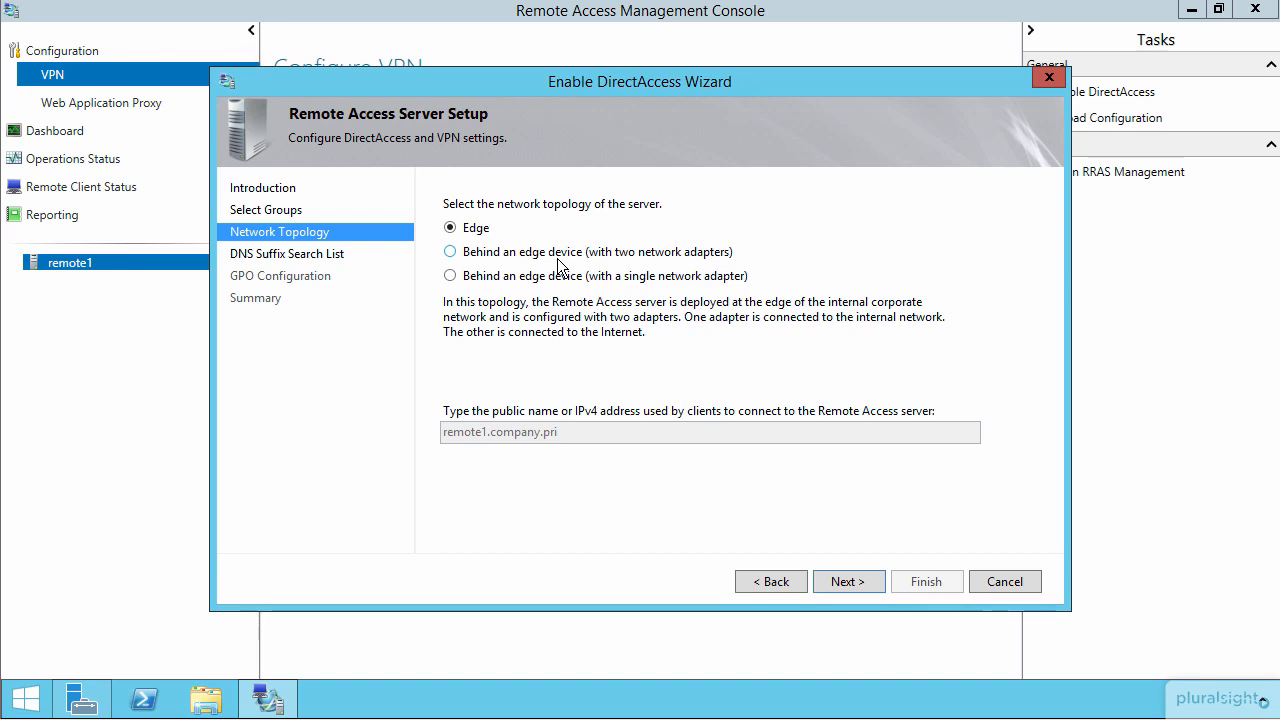
pyautogui.click(590, 281)
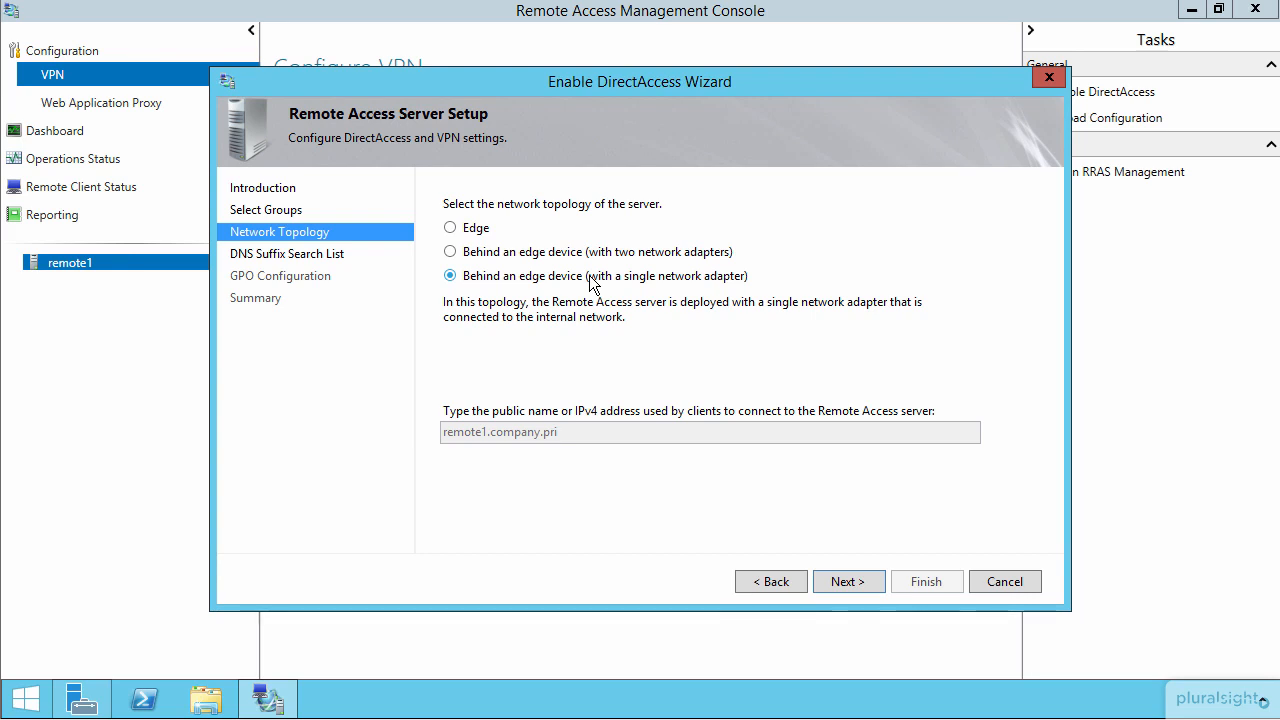
pyautogui.click(476, 229)
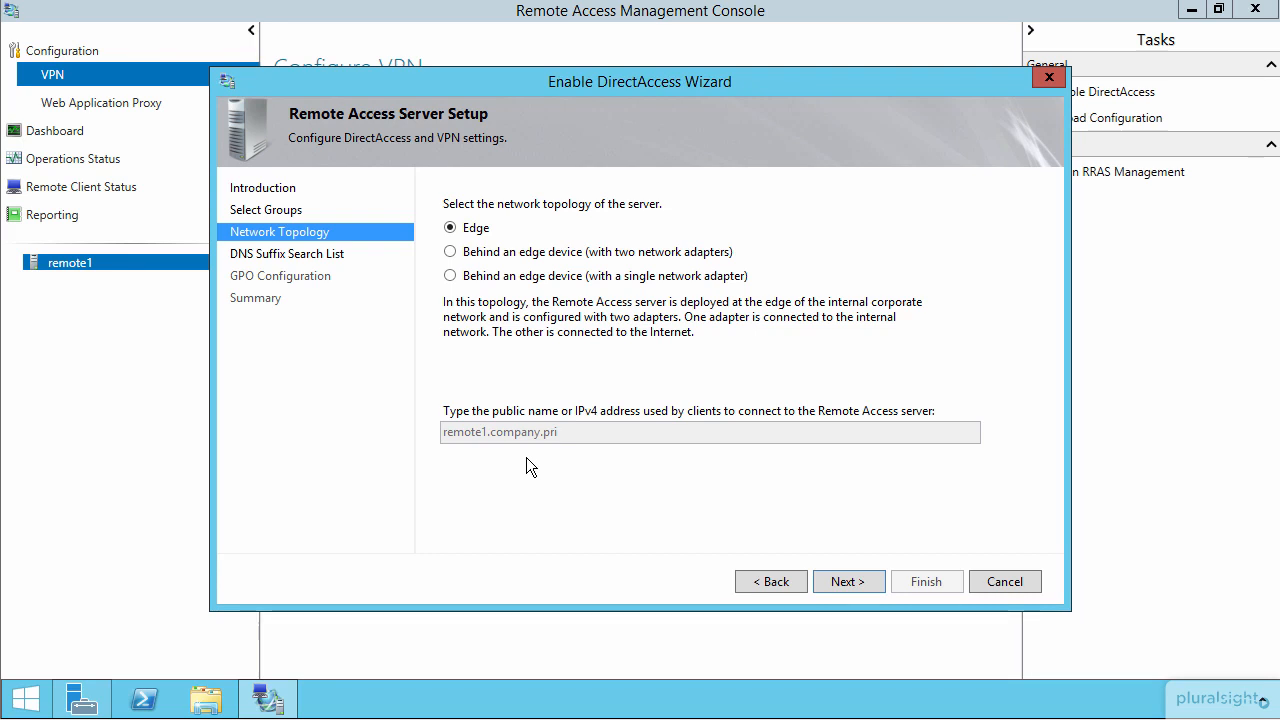
pyautogui.click(849, 582)
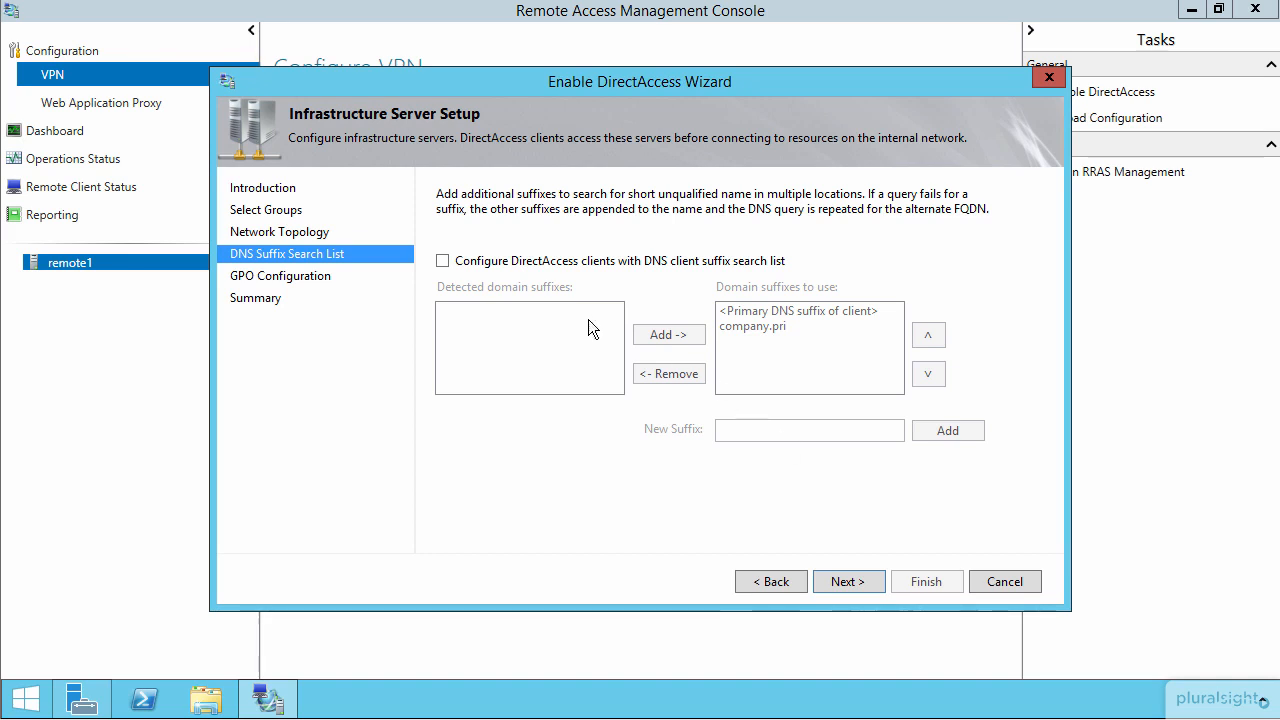
# Step: Enable the DNS client suffix search list for DirectAccess clients and accept the default client and server GPOs
pyautogui.click(442, 260)
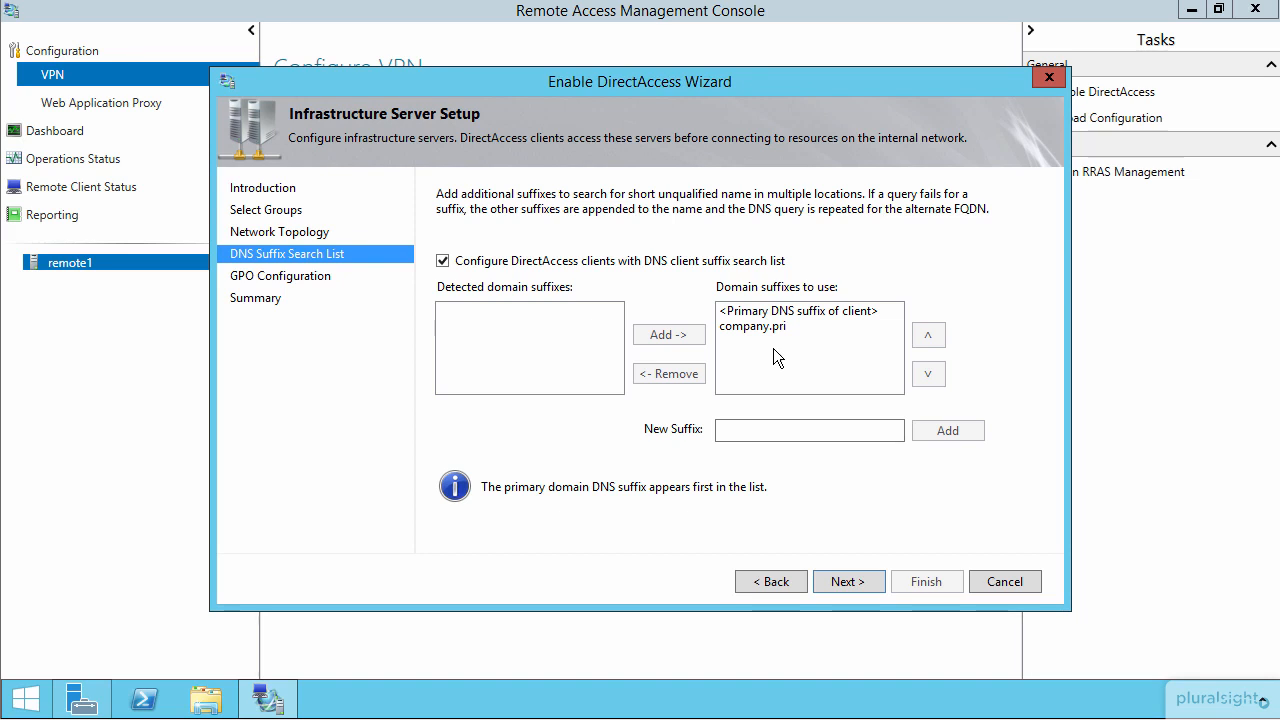
pyautogui.click(845, 581)
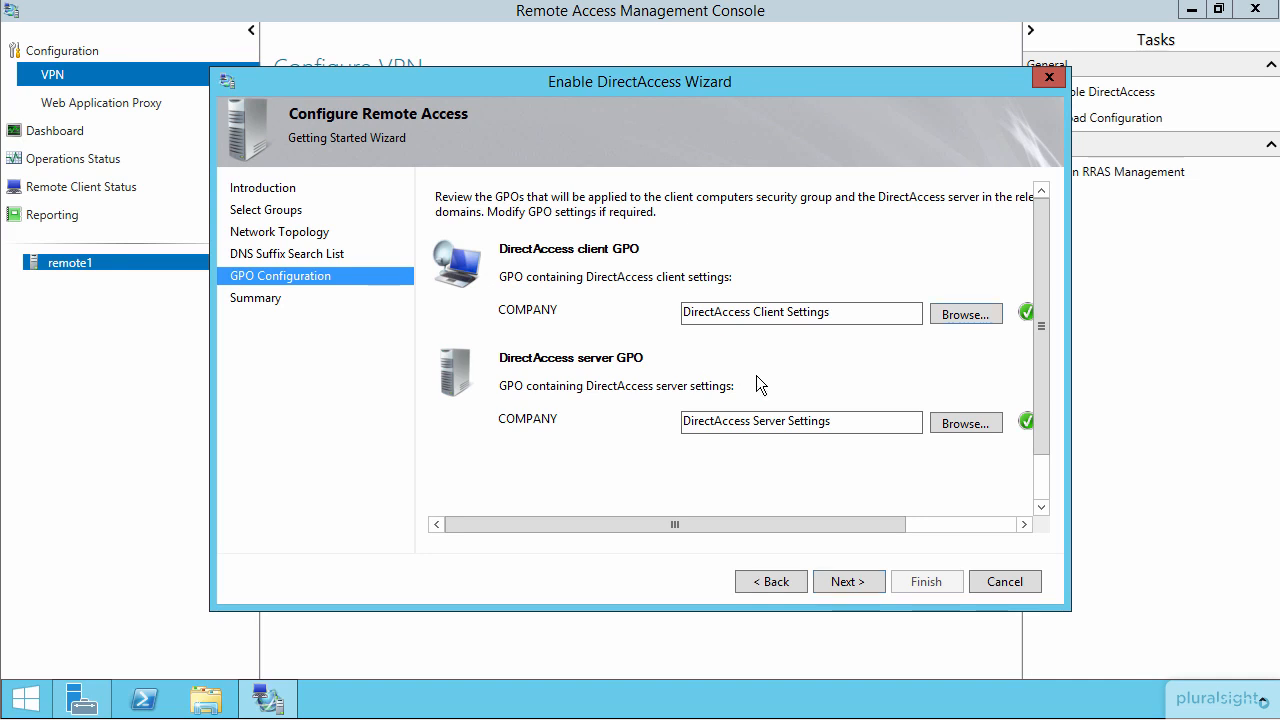
pyautogui.click(855, 583)
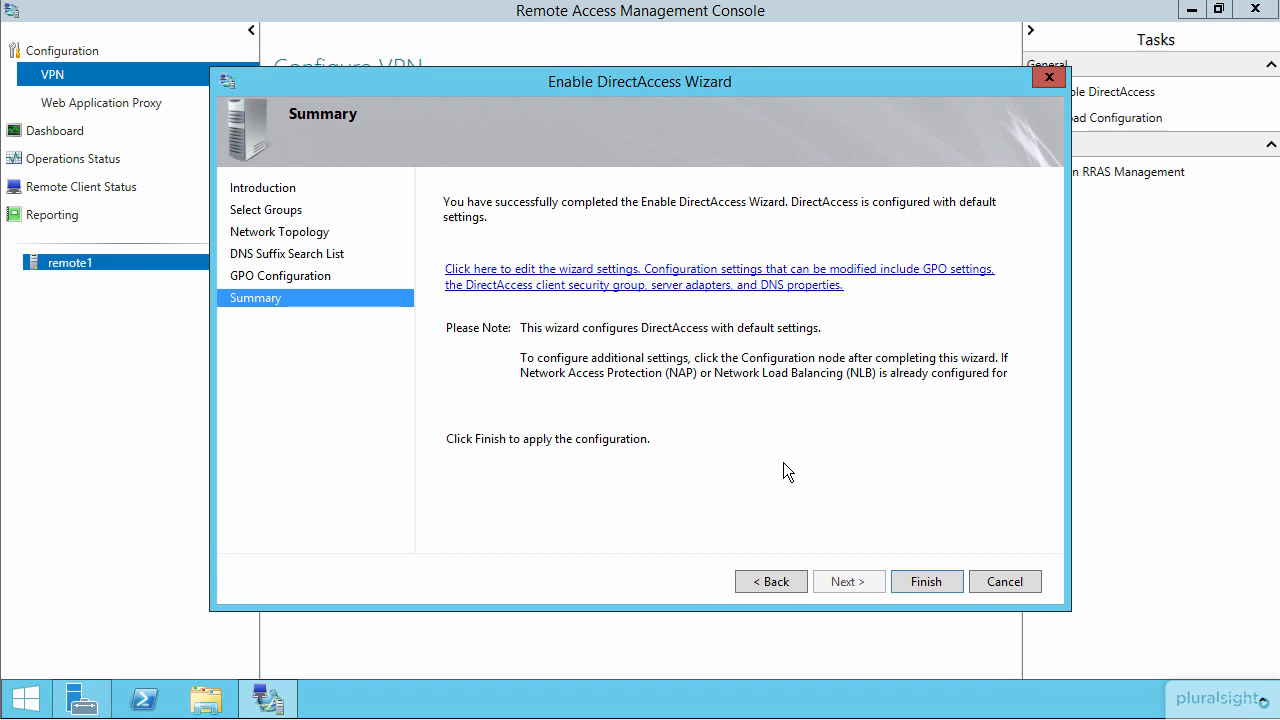
# Step: Open the Remote Clients settings from the configuration review and continue to the Network Connectivity Assistant page
pyautogui.click(551, 288)
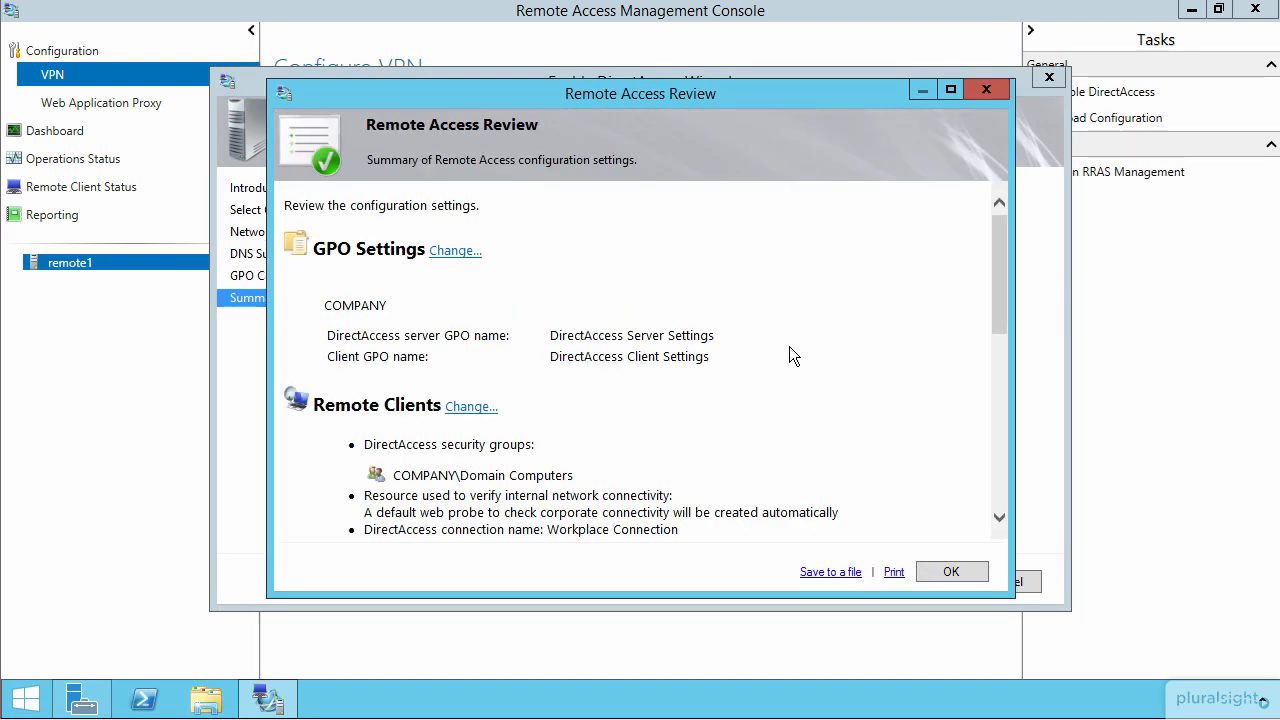
pyautogui.moveTo(996, 238); pyautogui.dragTo(1003, 279)
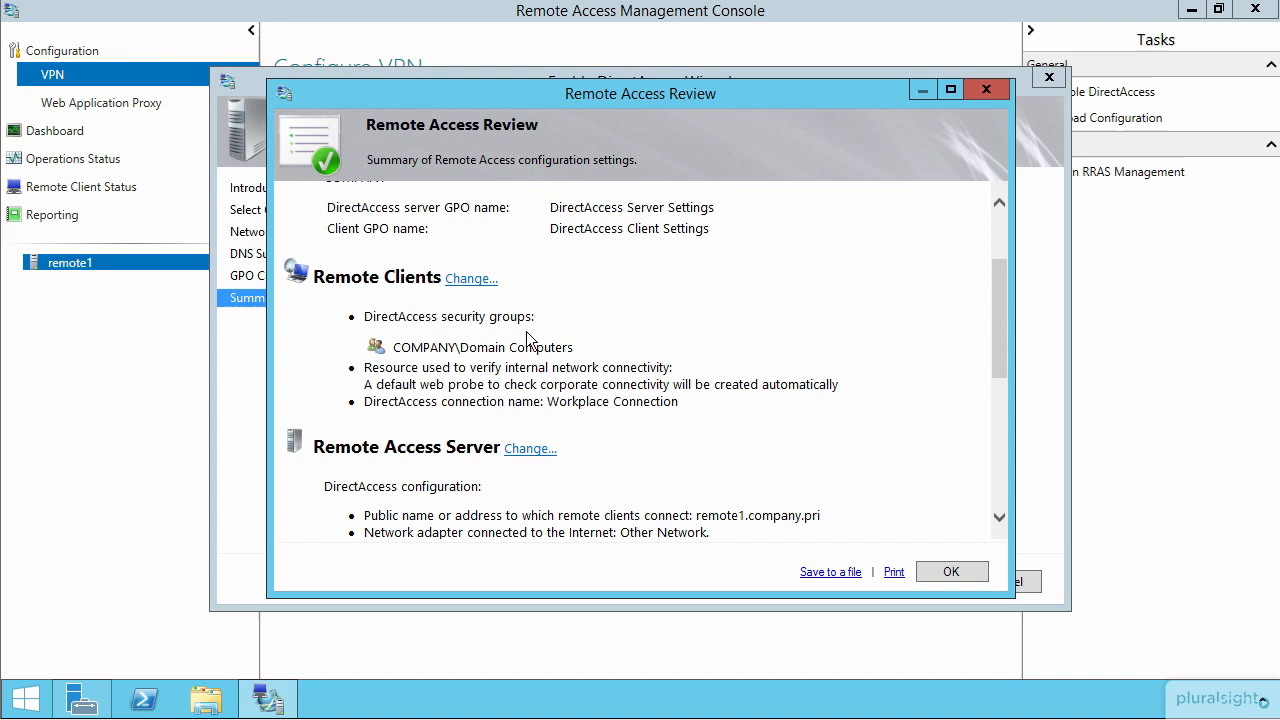
pyautogui.click(465, 279)
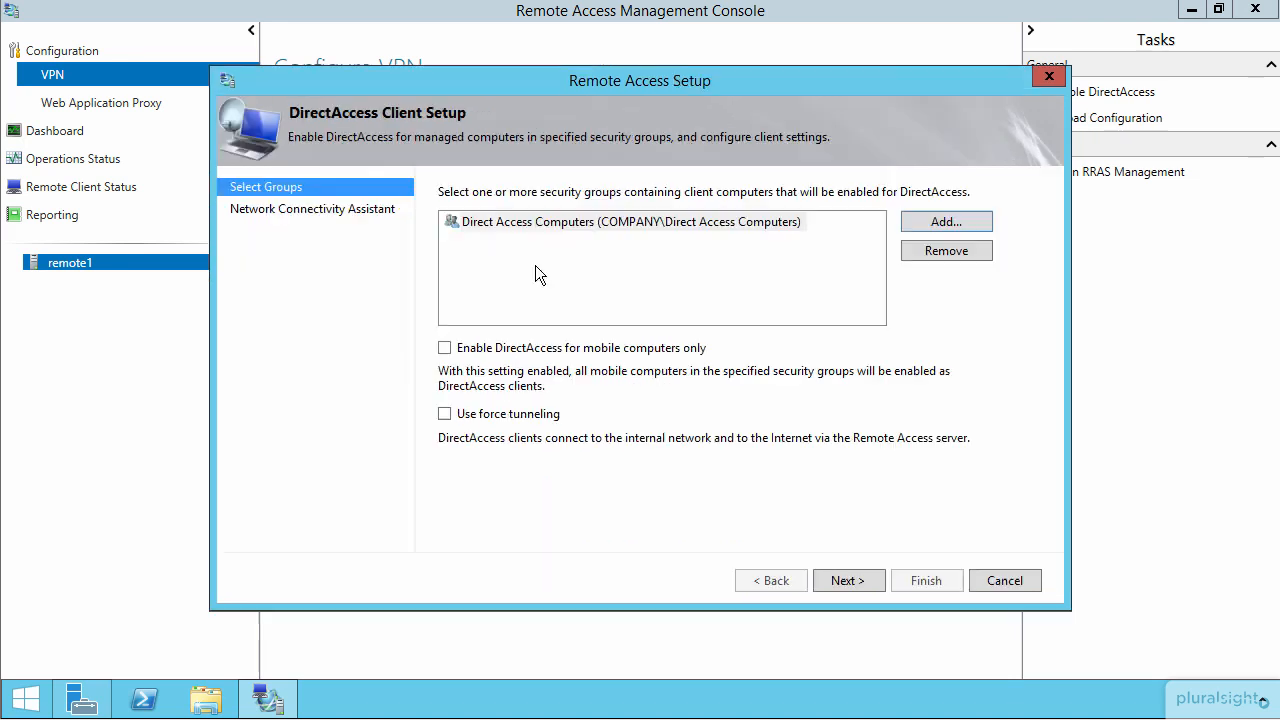
pyautogui.click(850, 578)
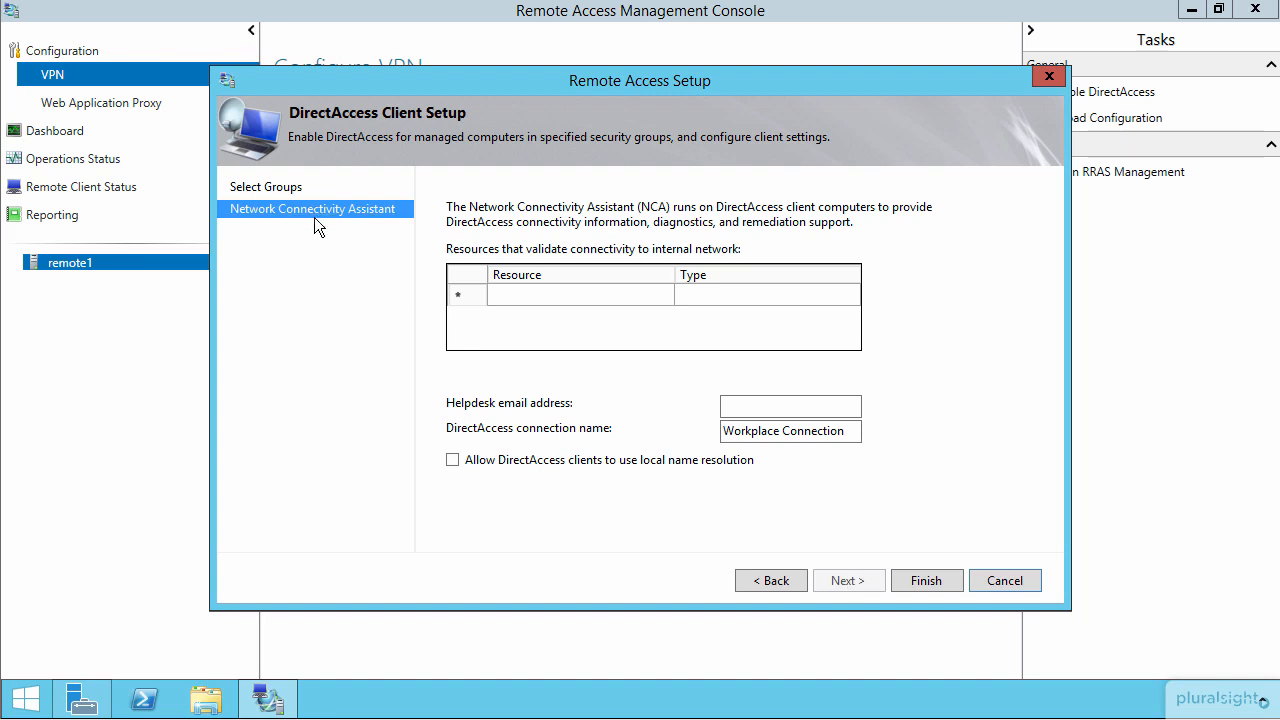
# Step: Enter the helpdesk e-mail address for the Network Connectivity Assistant
pyautogui.click(553, 292)
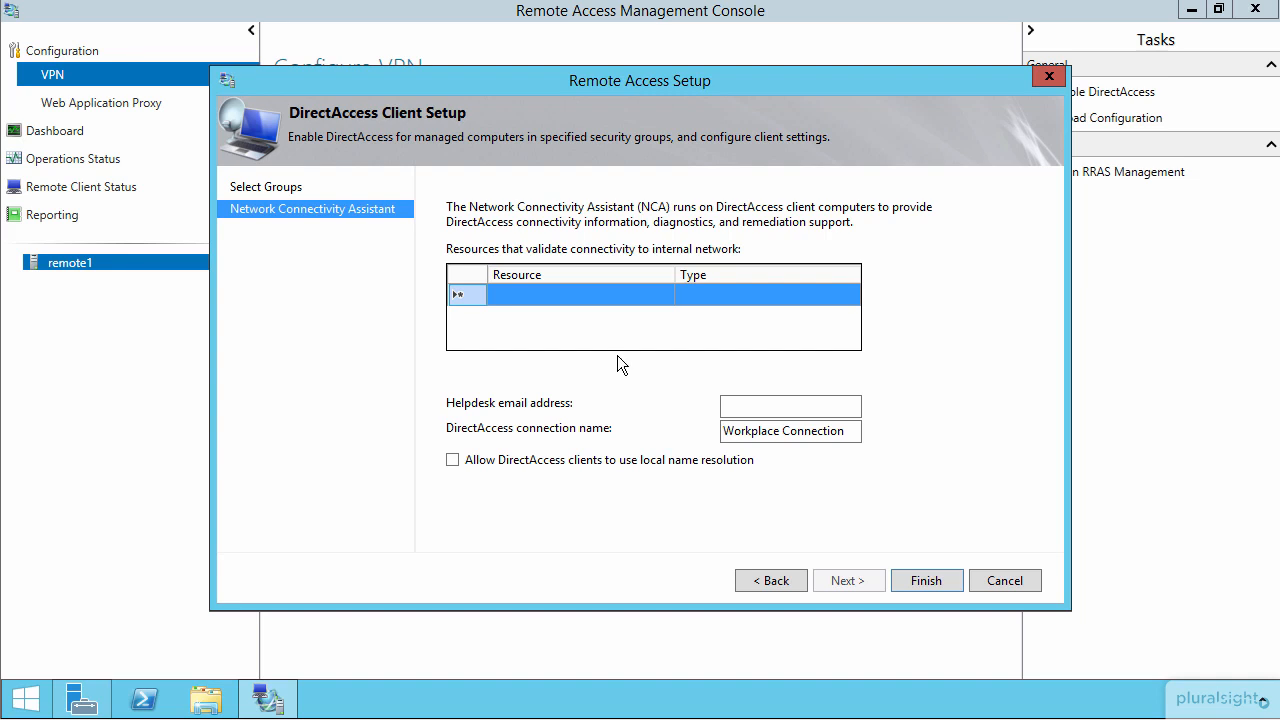
pyautogui.click(740, 406)
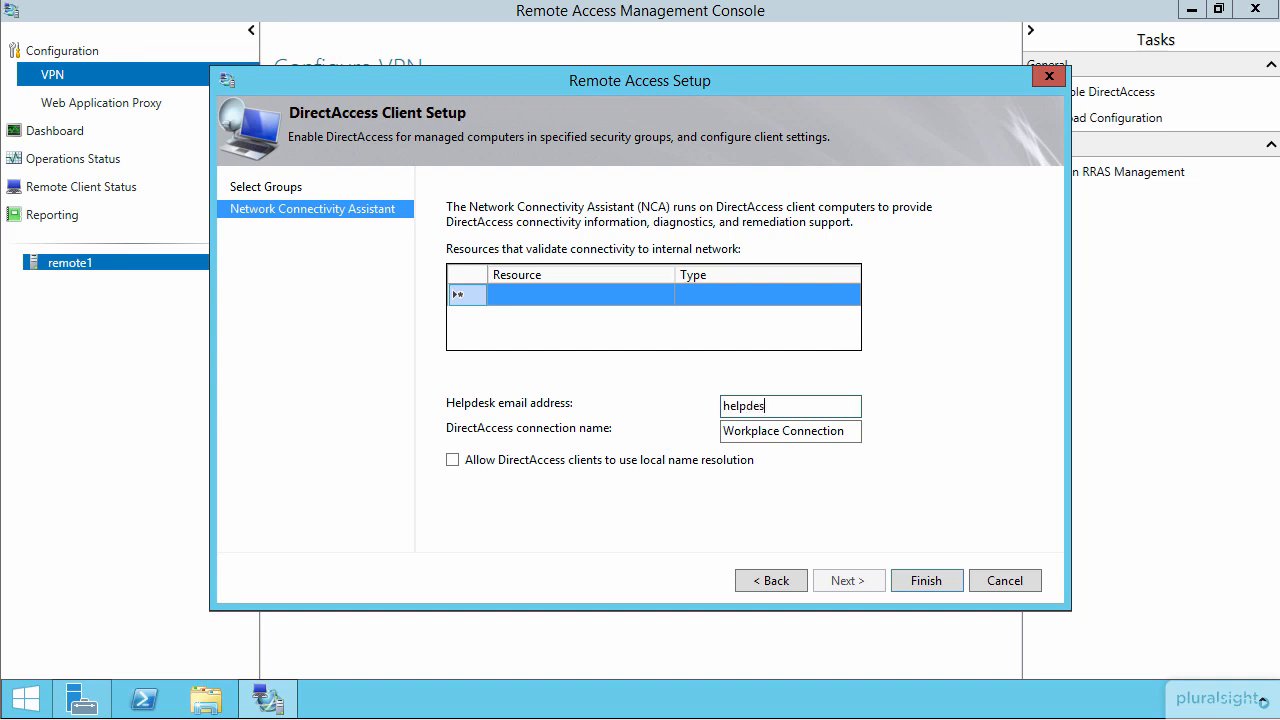
pyautogui.press('Tab')
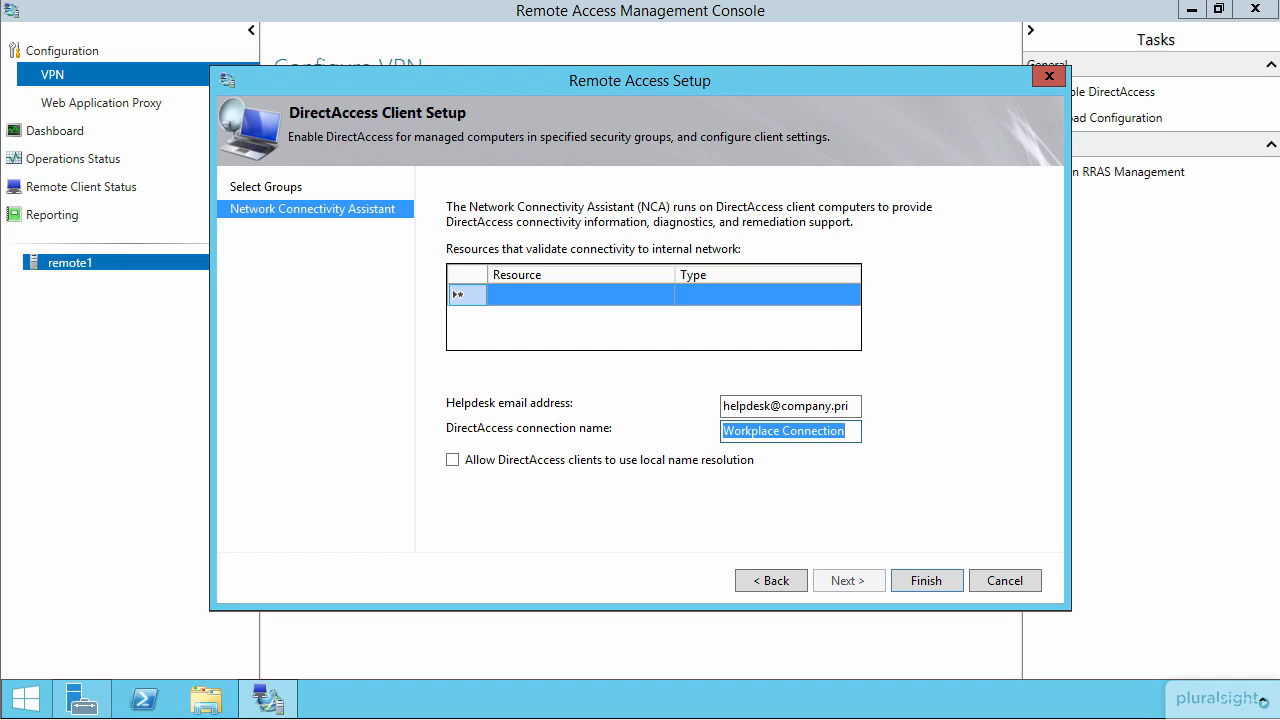
# Step: View the server's network connections in the Windows settings and return to the DirectAccess client setup
pyautogui.press('super+c')
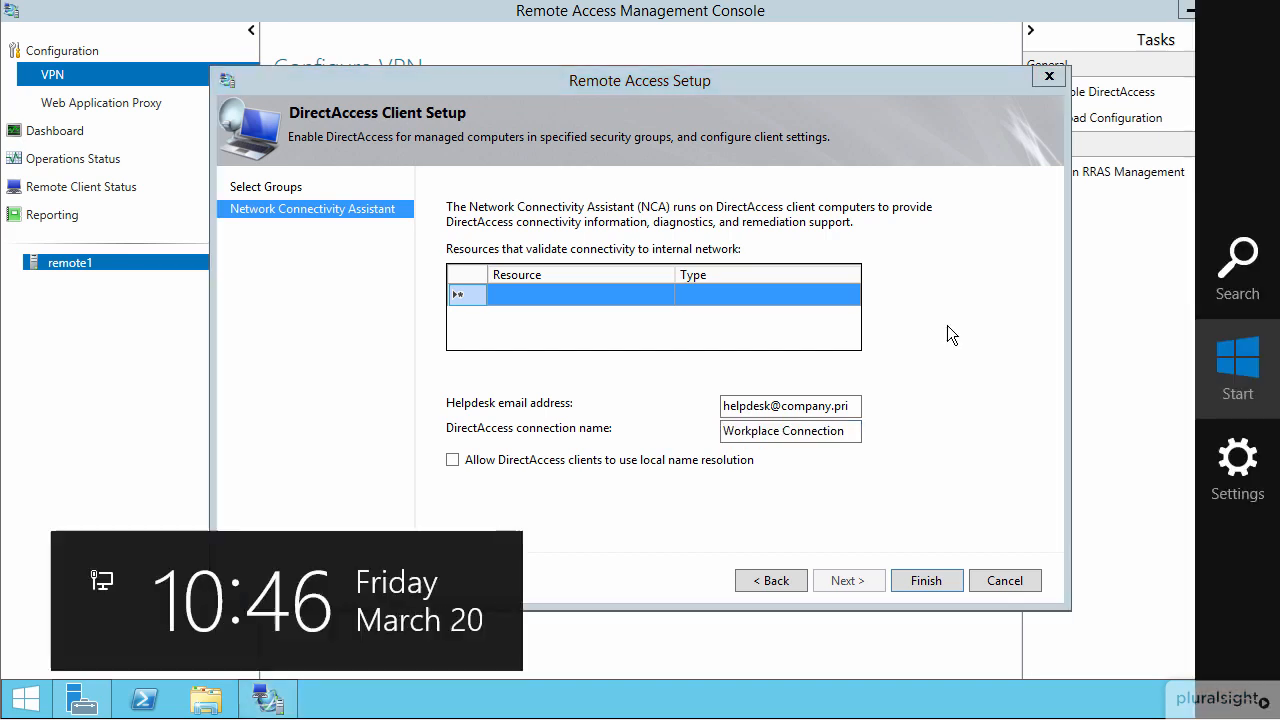
pyautogui.click(1246, 473)
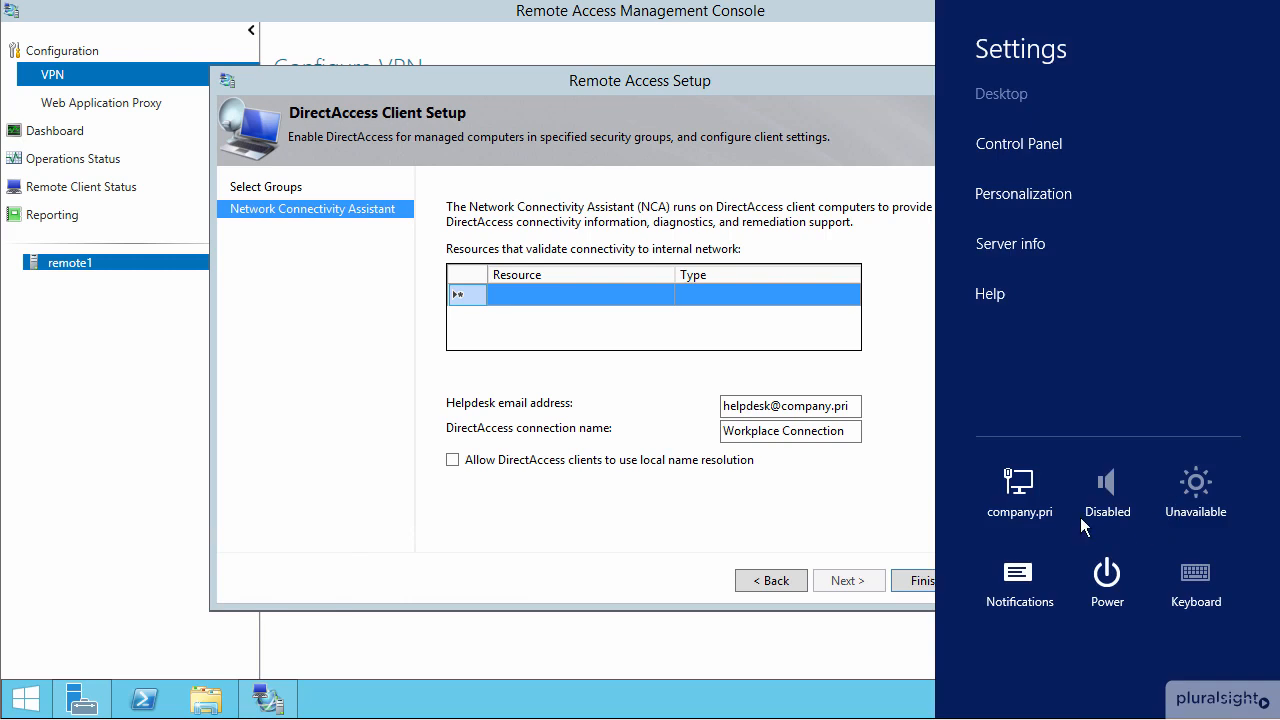
pyautogui.click(1019, 494)
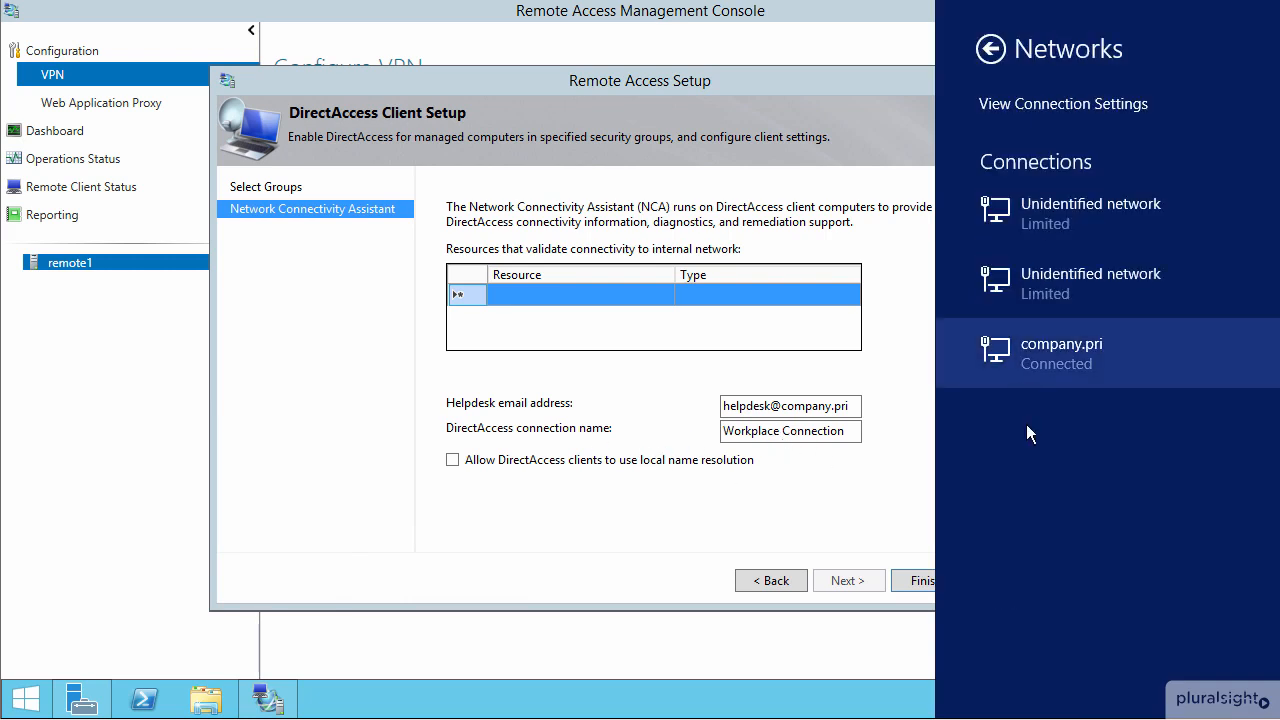
pyautogui.click(814, 515)
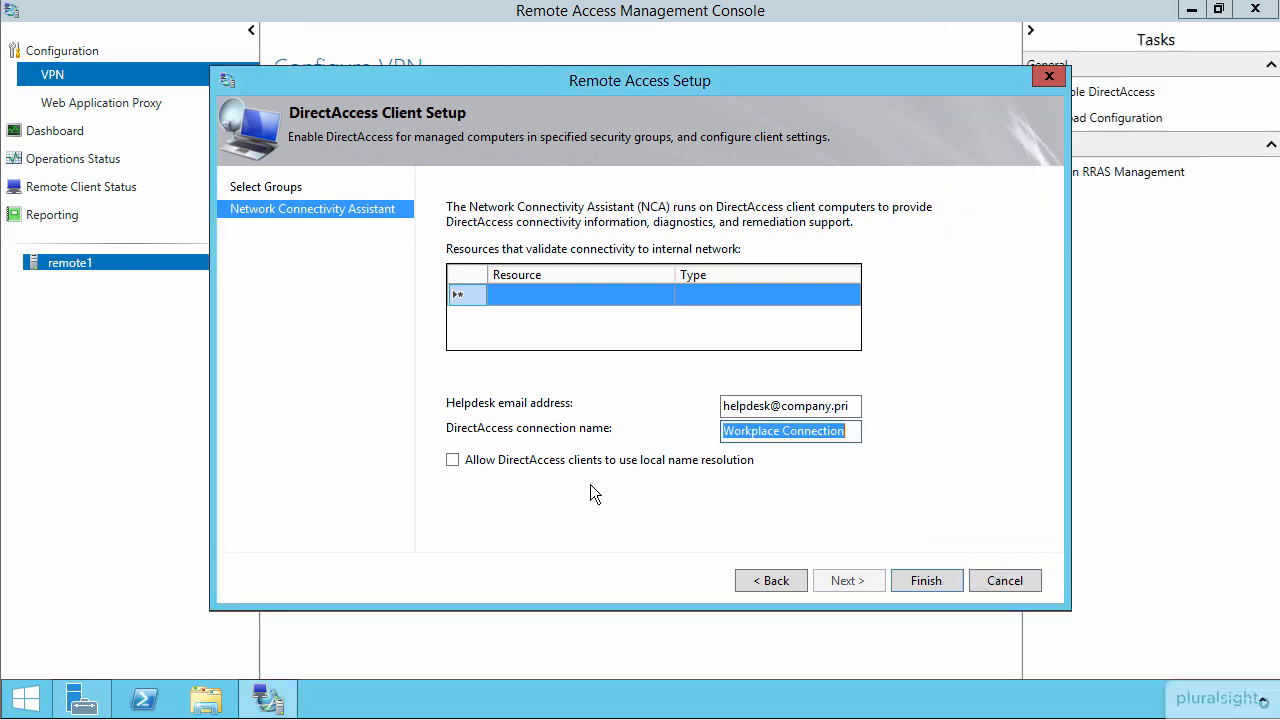
# Step: Allow DirectAccess clients to use local name resolution and finish the DirectAccess client setup
pyautogui.click(453, 461)
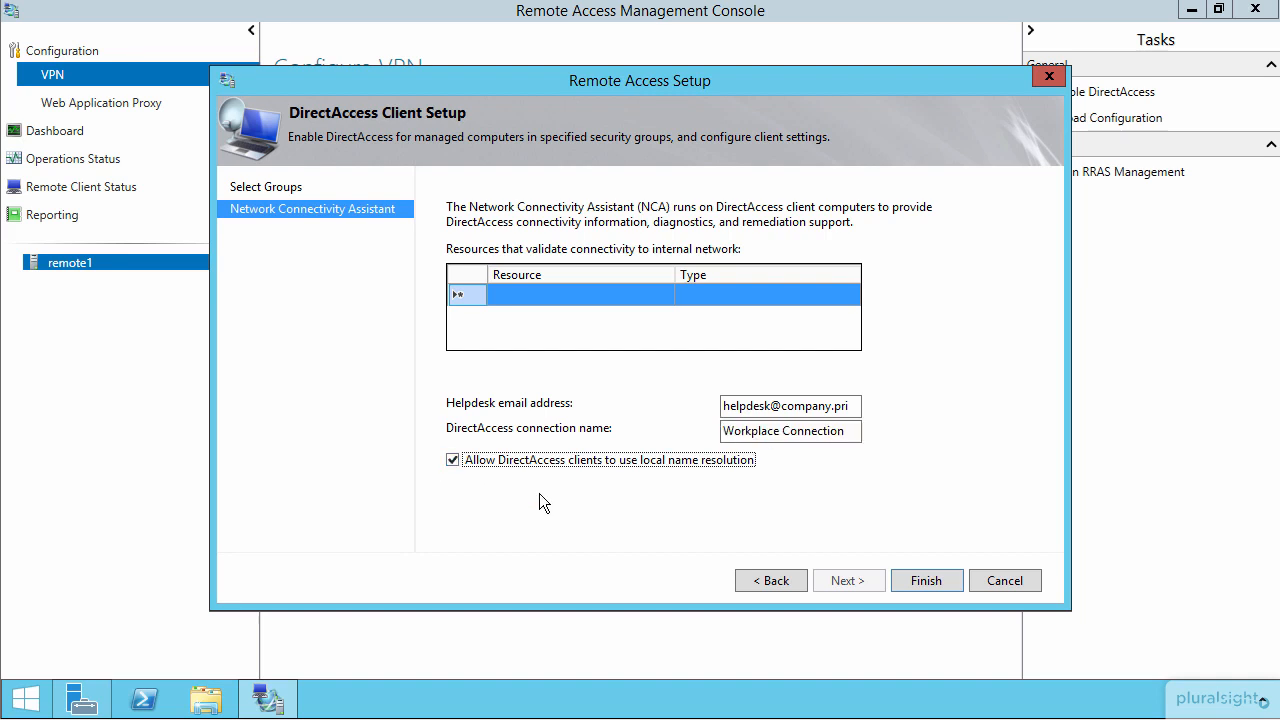
pyautogui.click(920, 580)
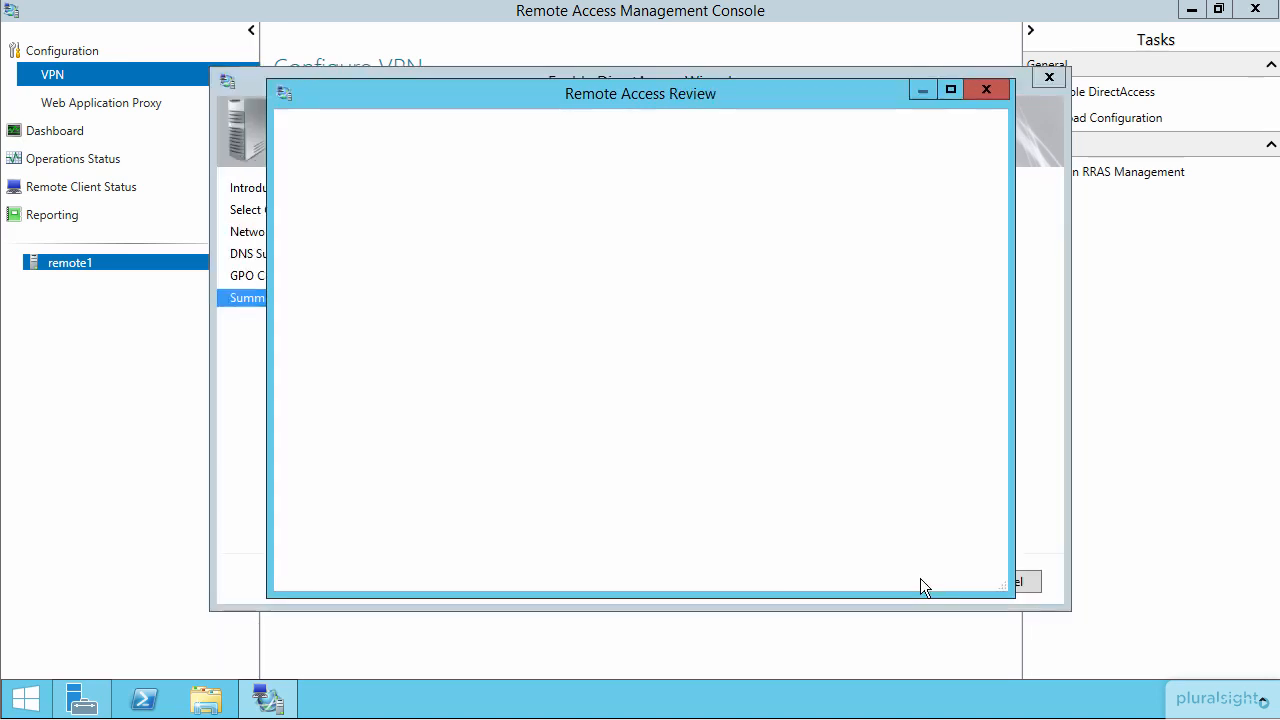
# Step: Open the Remote Access Server settings, keep the Edge topology, and select the remote1.company.pri certificate valid from 3/19/2015 to 3/18/2017 for IP-HTTPS
pyautogui.moveTo(997, 235); pyautogui.dragTo(1009, 352)
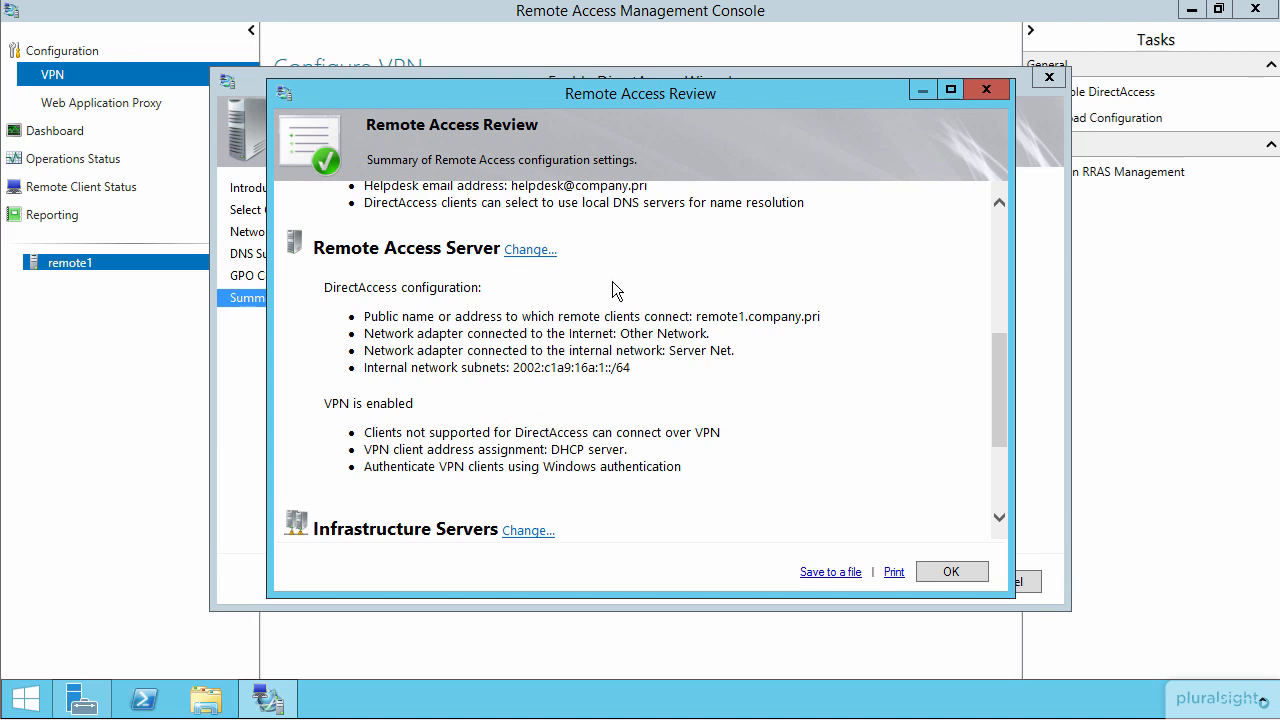
pyautogui.click(526, 250)
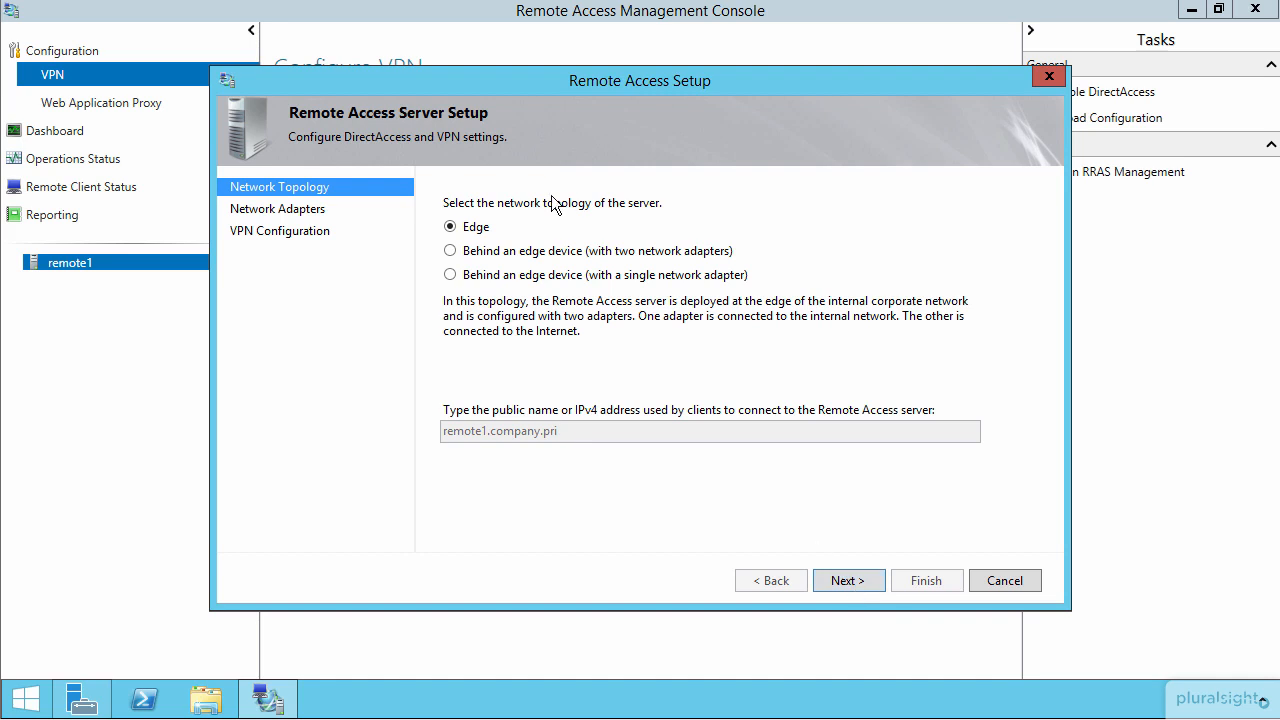
pyautogui.click(854, 582)
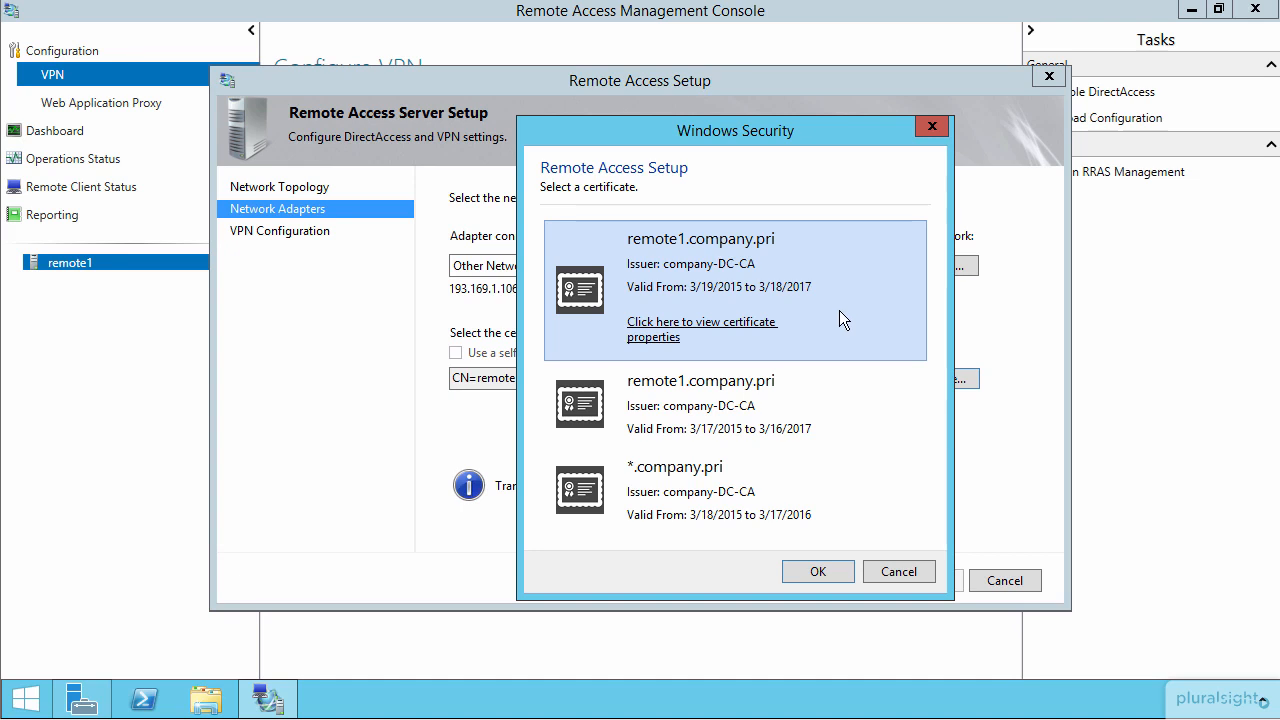
pyautogui.click(817, 571)
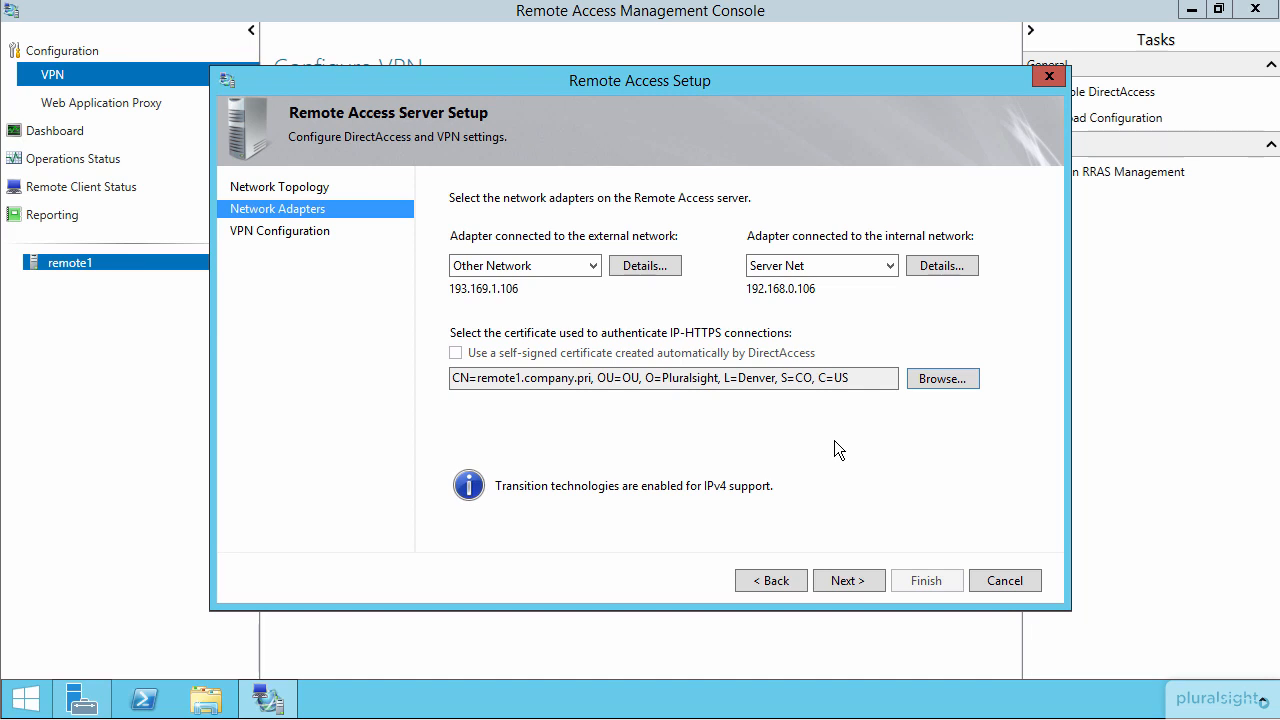
# Step: Keep automatic VPN address assignment and Windows Authentication, and finish the Remote Access Server setup
pyautogui.click(850, 581)
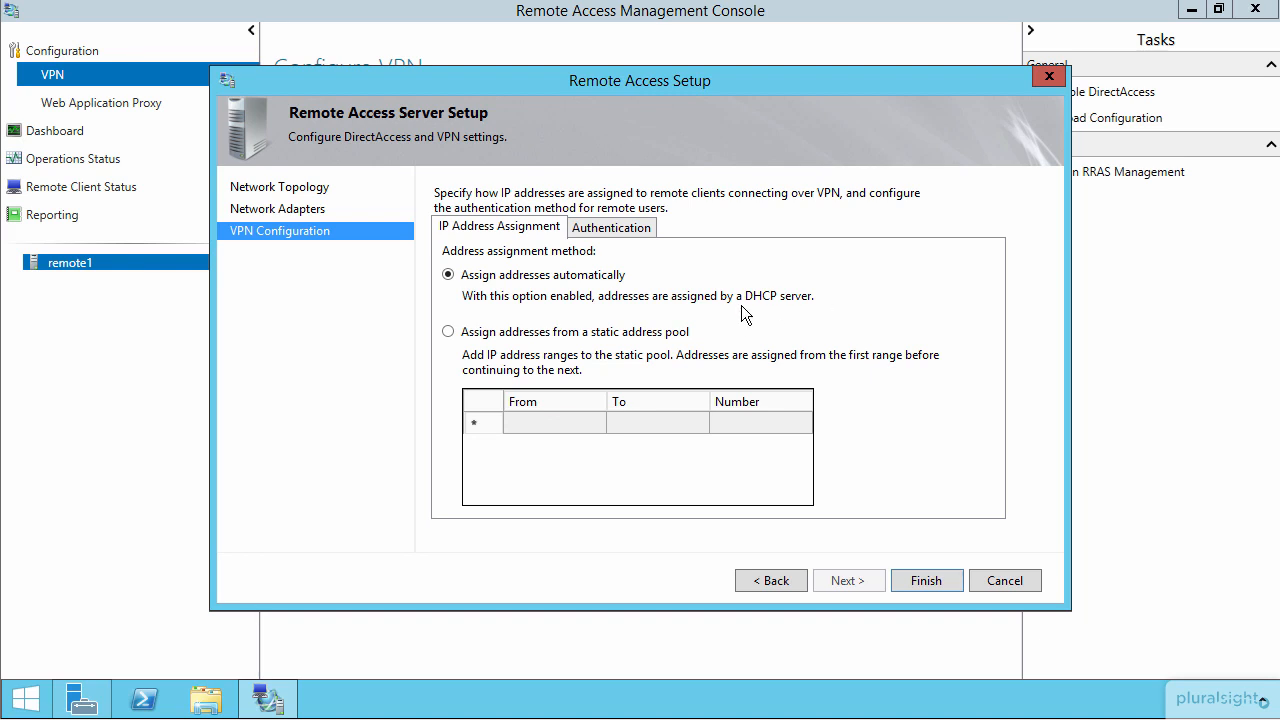
pyautogui.click(603, 228)
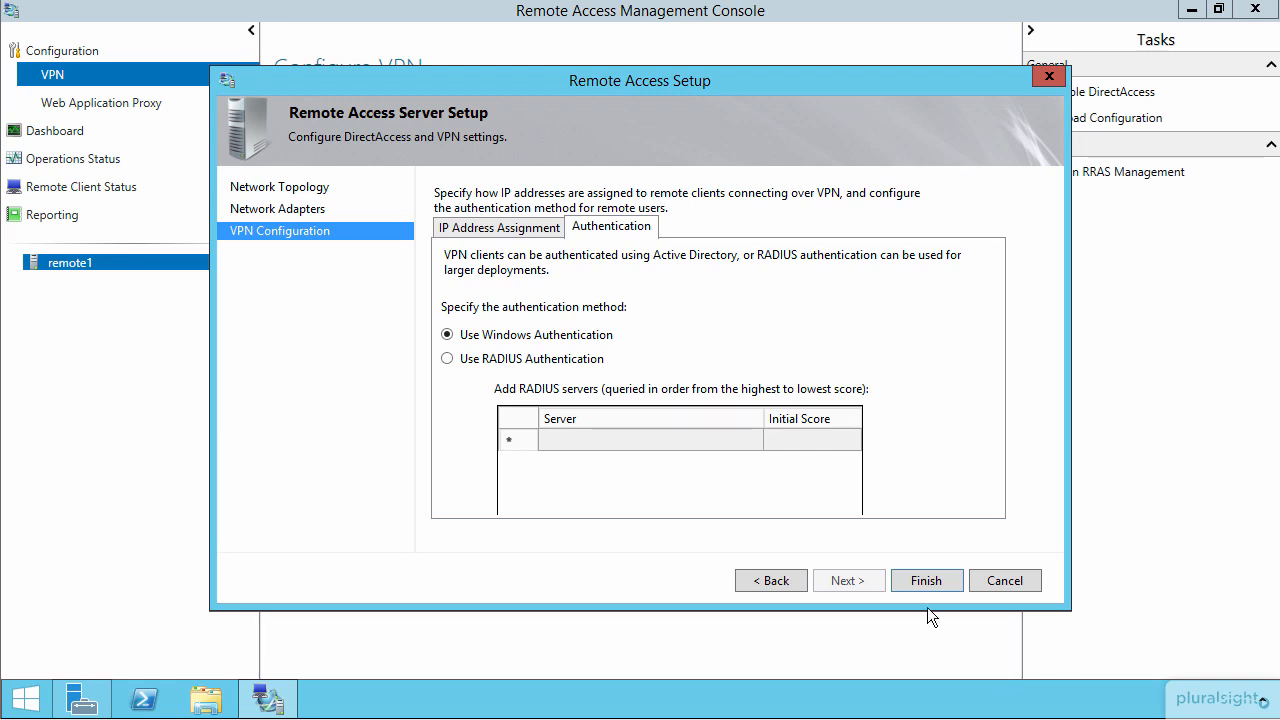
pyautogui.click(920, 581)
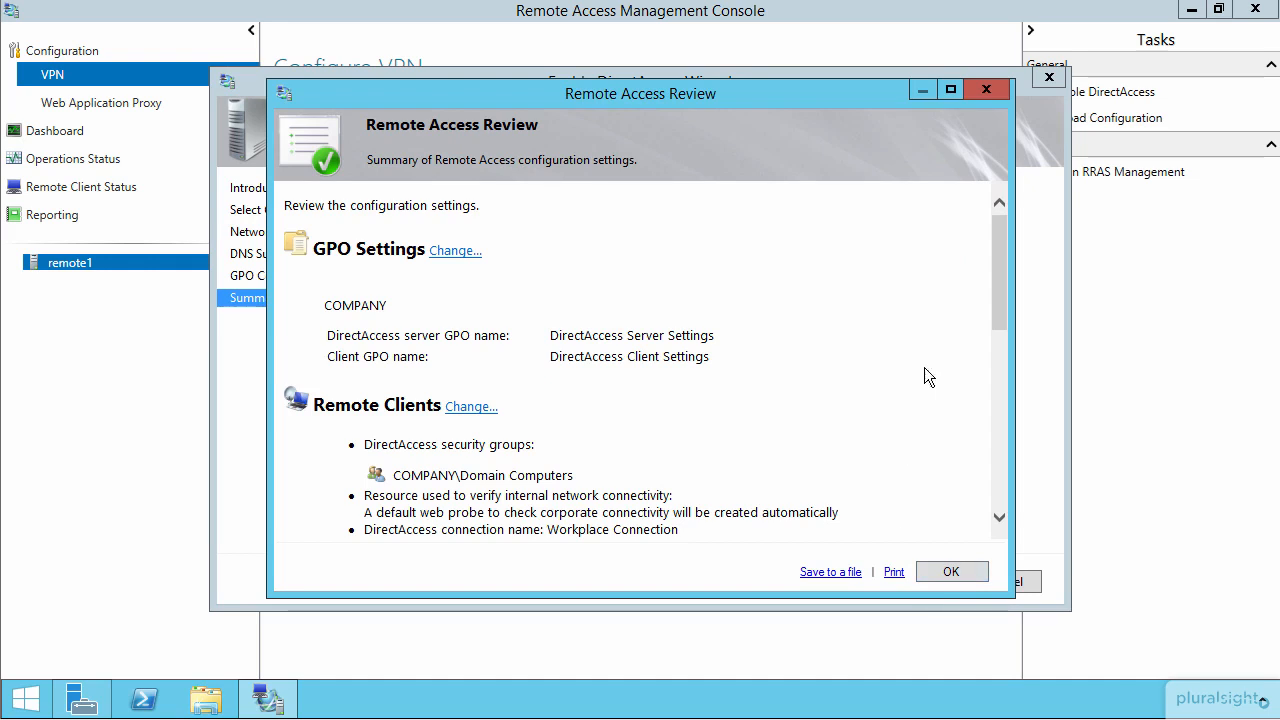
# Step: Review the DNS suffixes and DNS server addresses in the Infrastructure Servers settings and finish that setup unchanged
pyautogui.moveTo(1000, 229); pyautogui.dragTo(1030, 436)
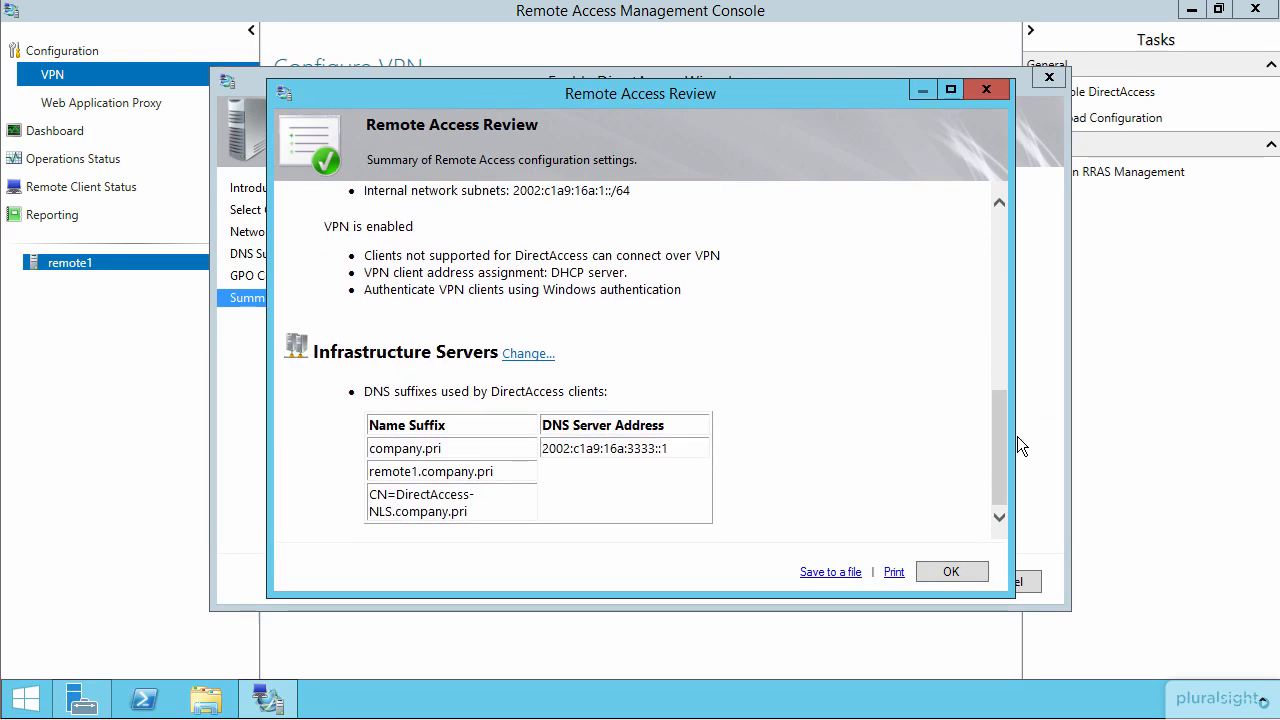
pyautogui.click(518, 352)
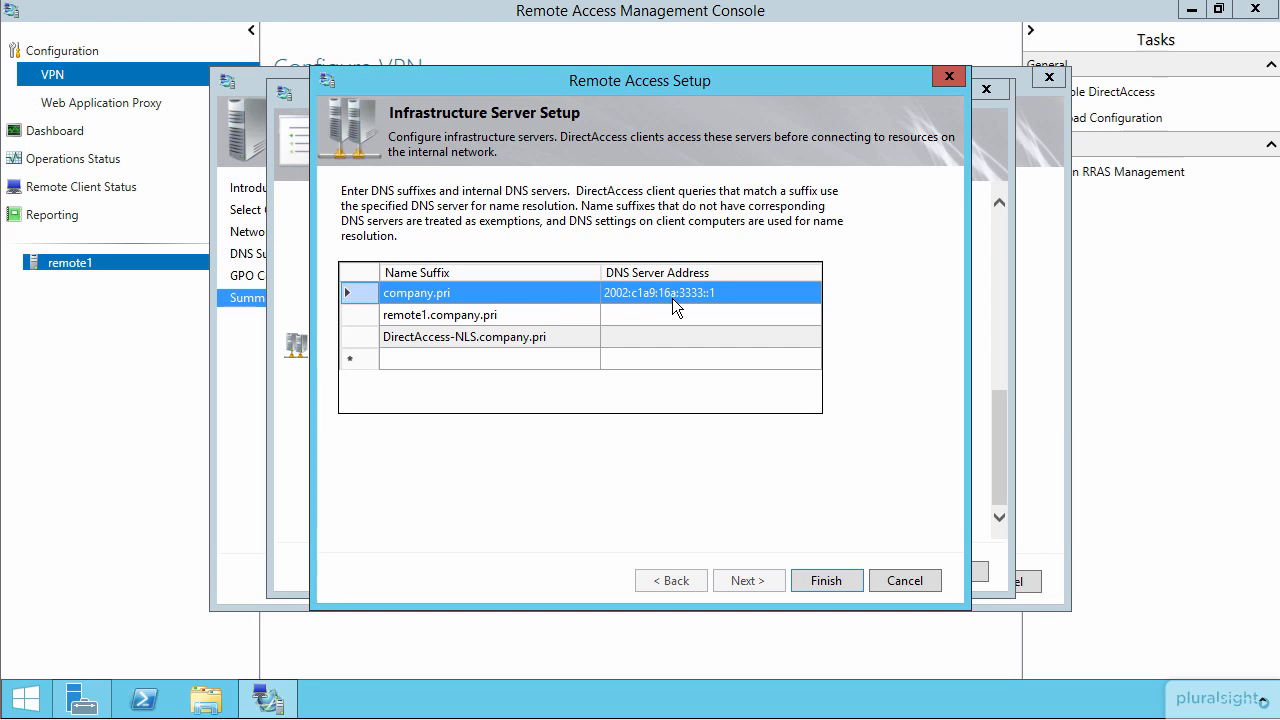
pyautogui.click(835, 578)
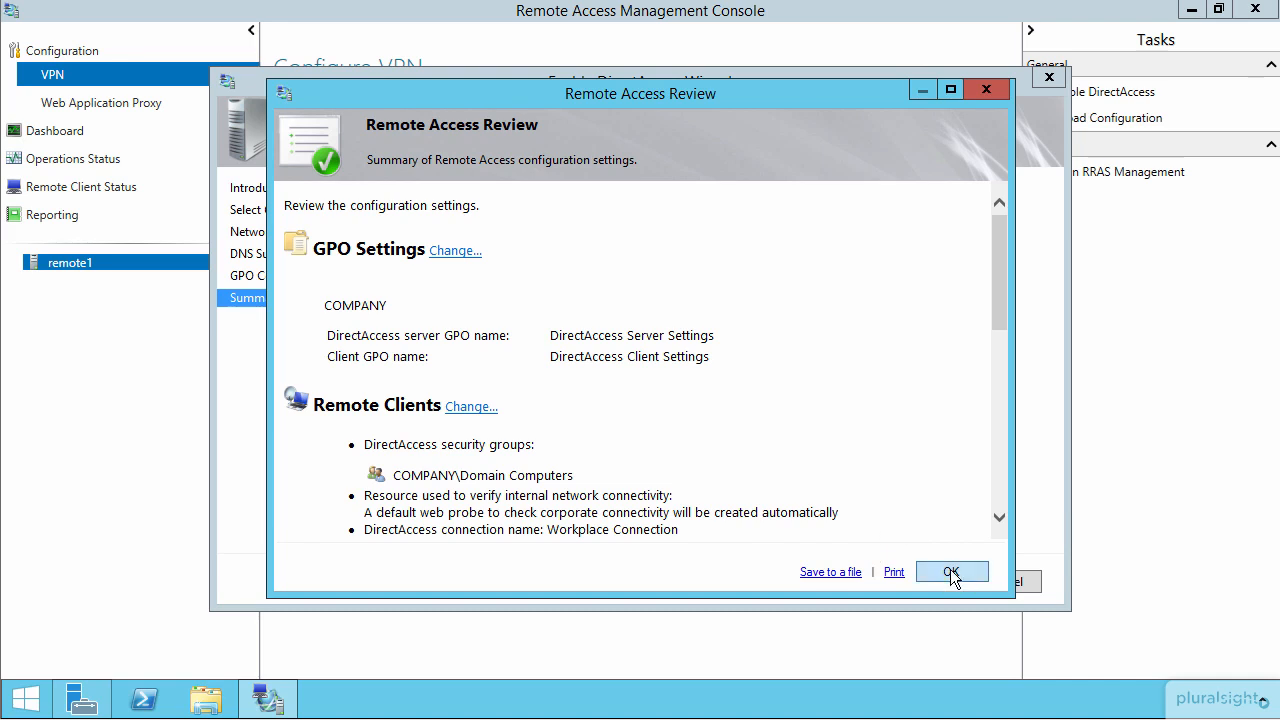
# Step: Accept the configuration review, apply the DirectAccess configuration, and examine the warnings in the detailed results before closing them
pyautogui.click(950, 571)
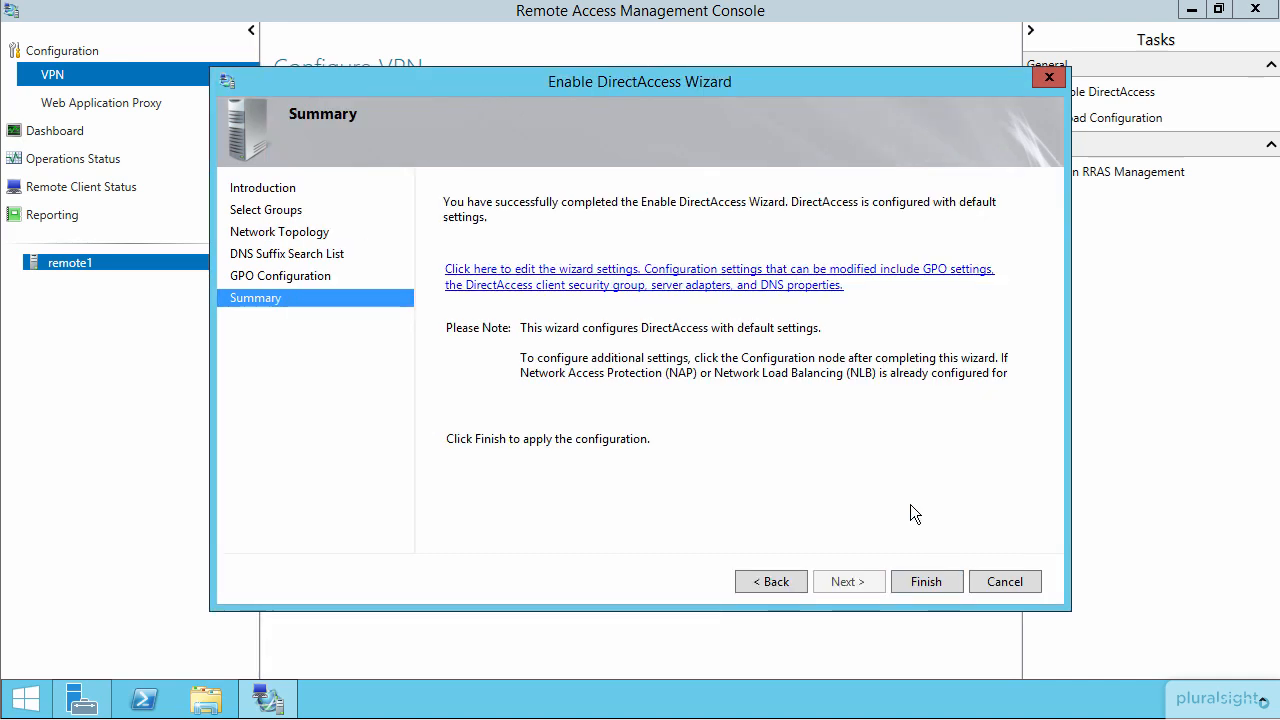
pyautogui.click(937, 581)
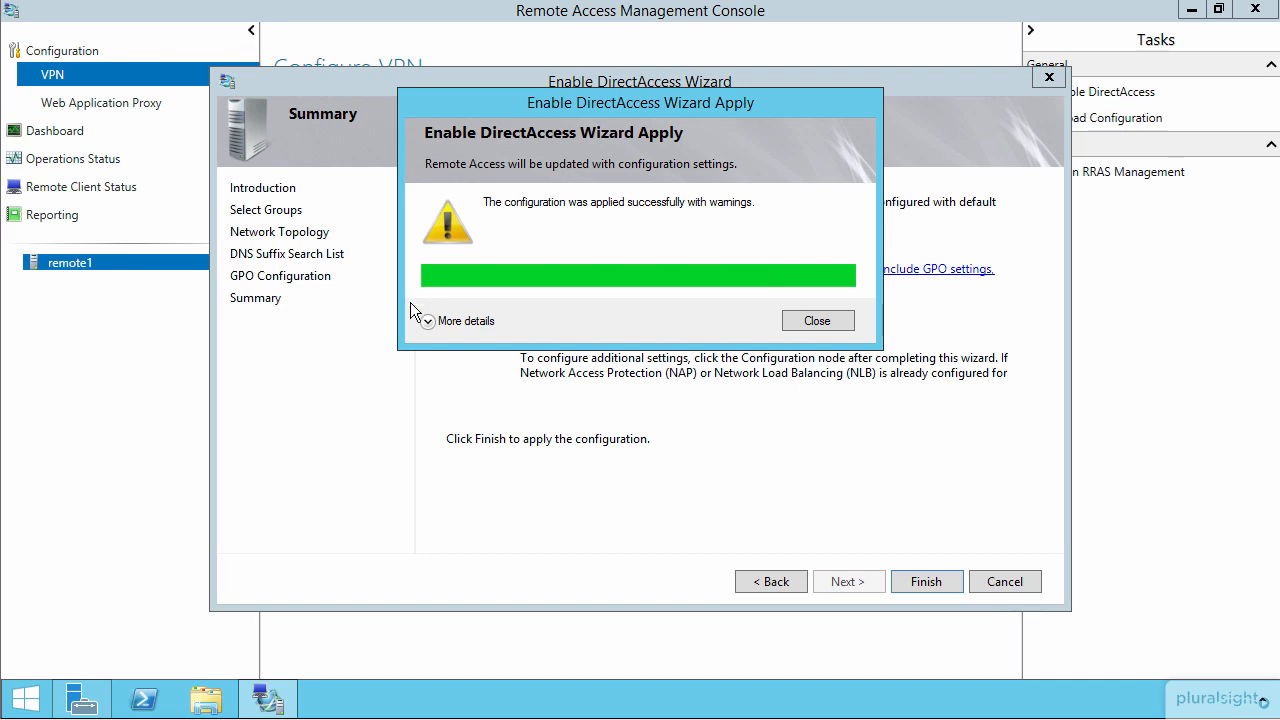
pyautogui.click(427, 321)
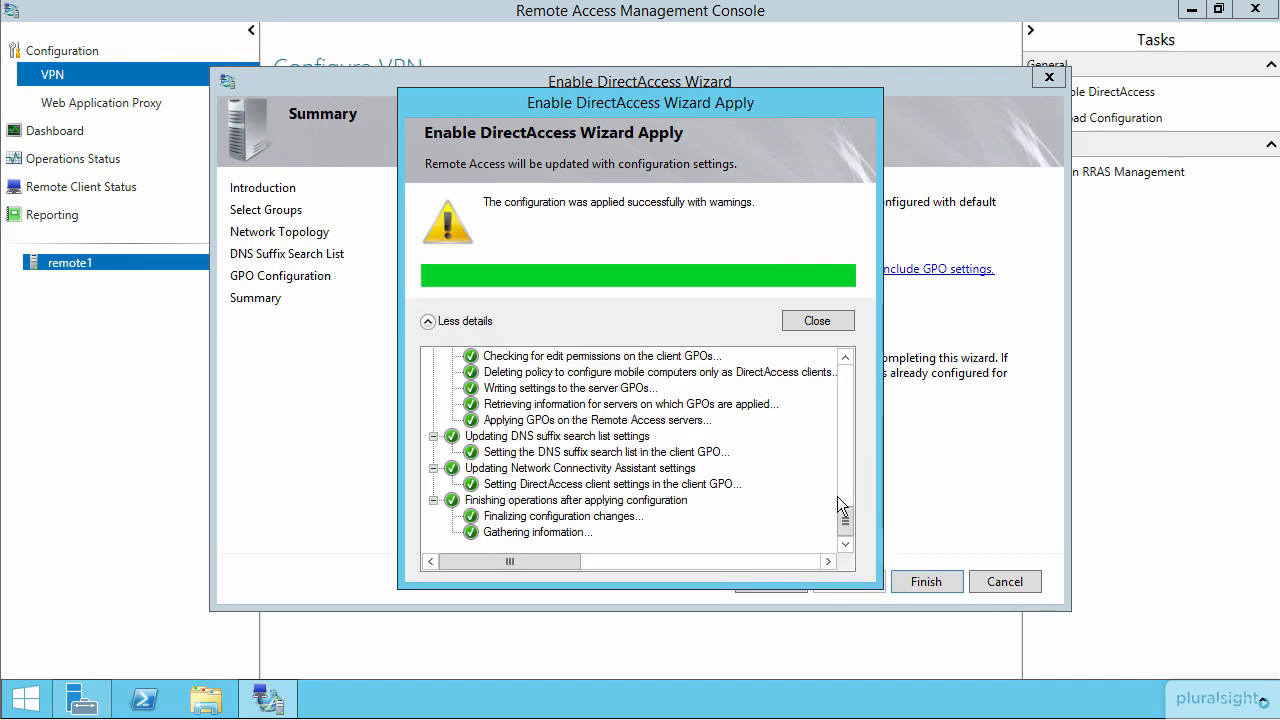
pyautogui.moveTo(845, 527); pyautogui.dragTo(835, 446)
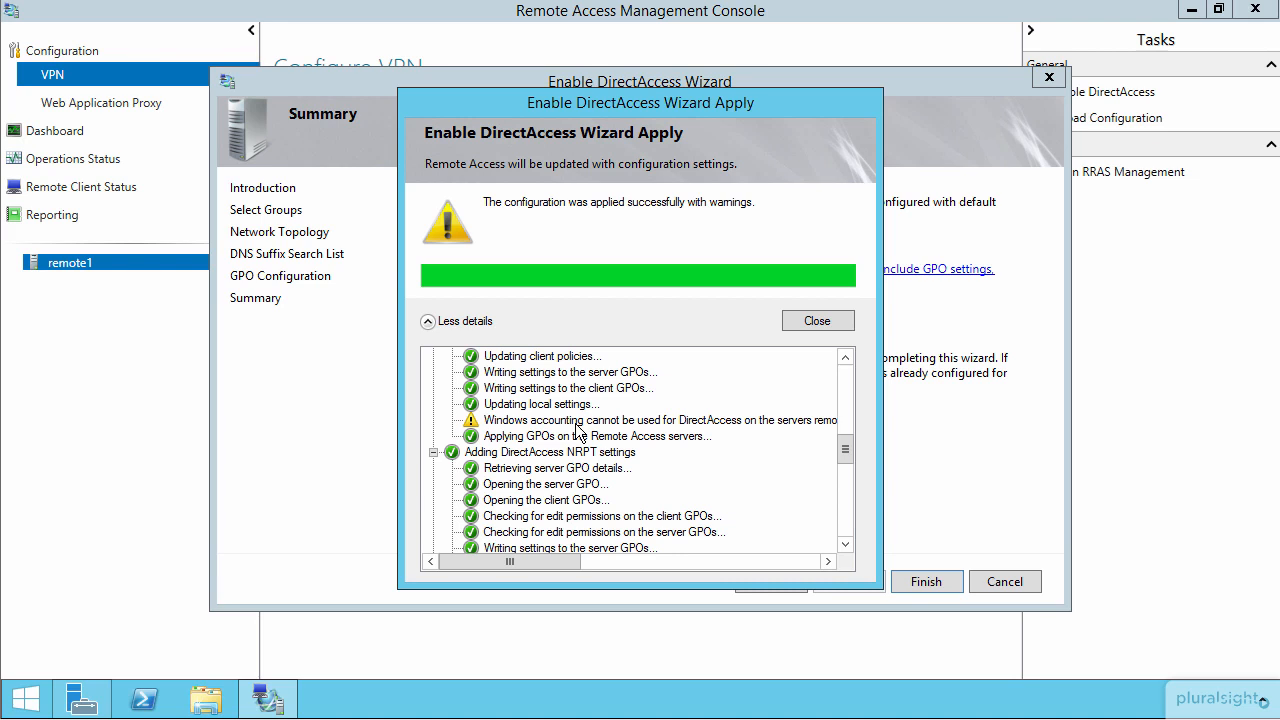
pyautogui.moveTo(841, 447); pyautogui.dragTo(841, 420)
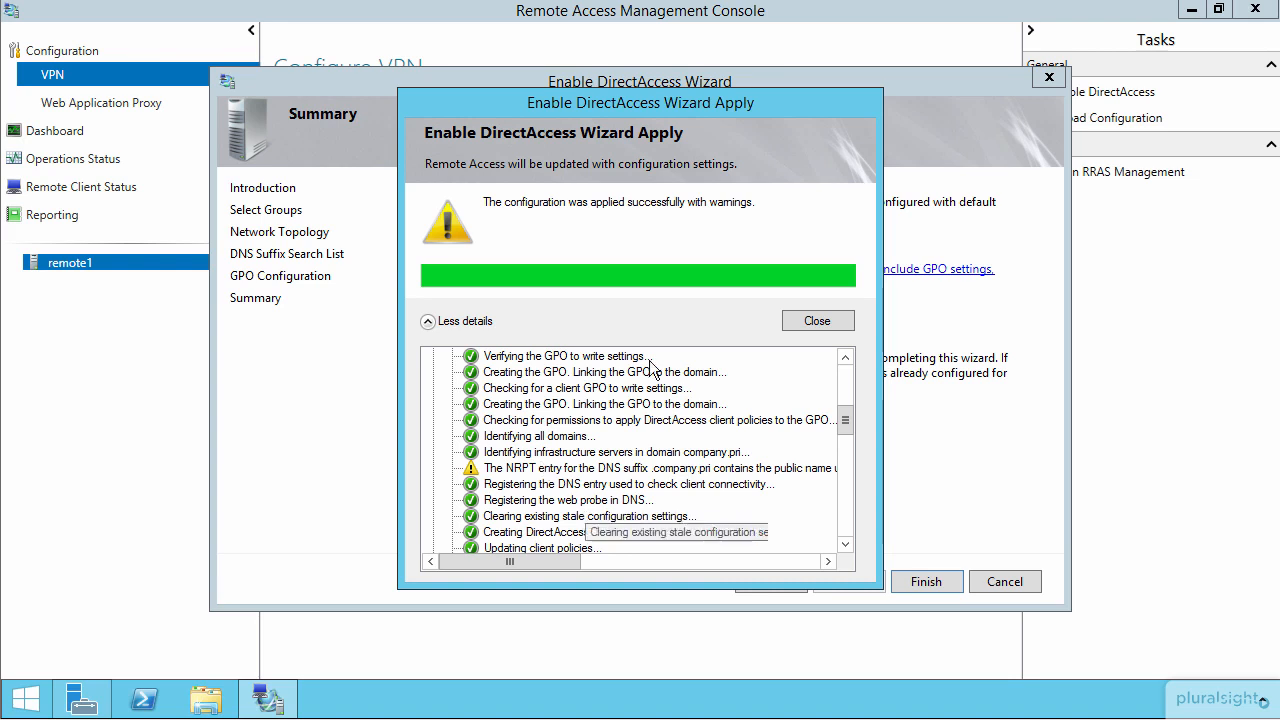
pyautogui.click(803, 318)
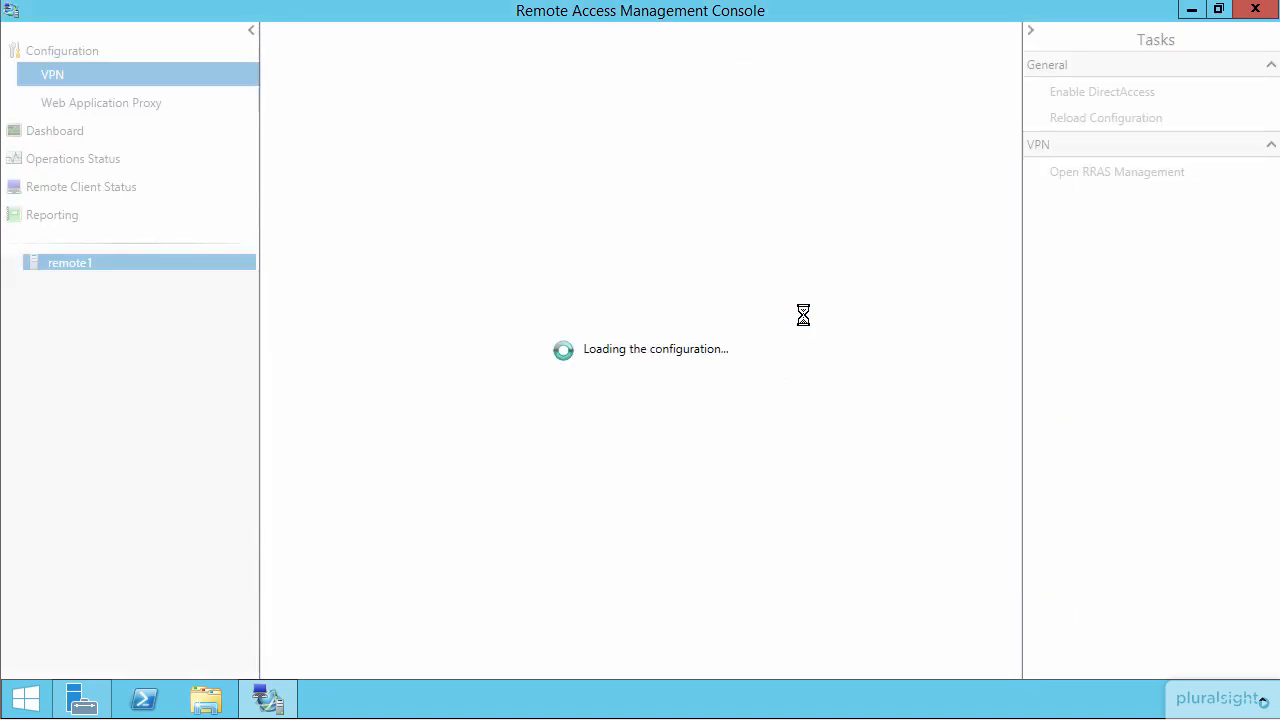